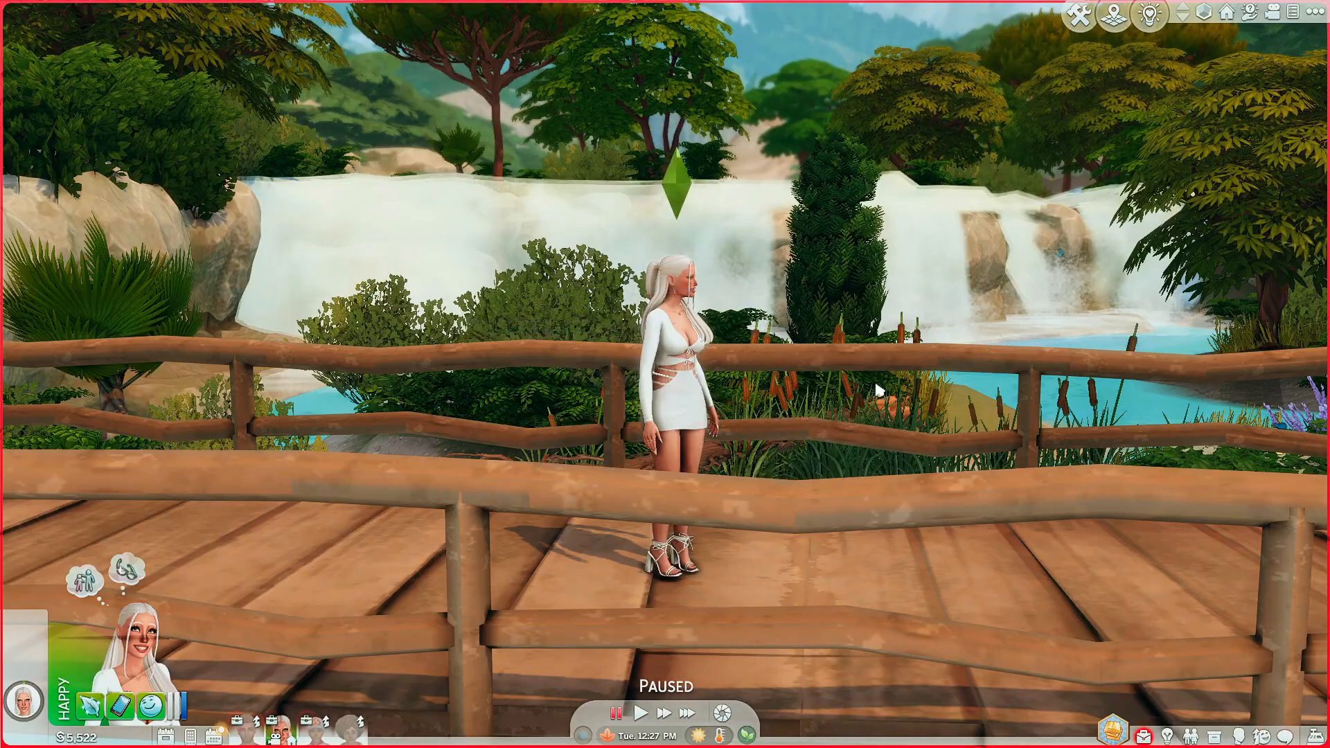
Step: Browse the Pose By Pack list for a pose pack suited to the Sim's thumbnail shot
{"action": "scroll", "coordinate": [693, 372], "scroll_direction": "down", "scroll_amount": 3}
{"action": "scroll", "coordinate": [697, 373], "scroll_direction": "down", "scroll_amount": 13}
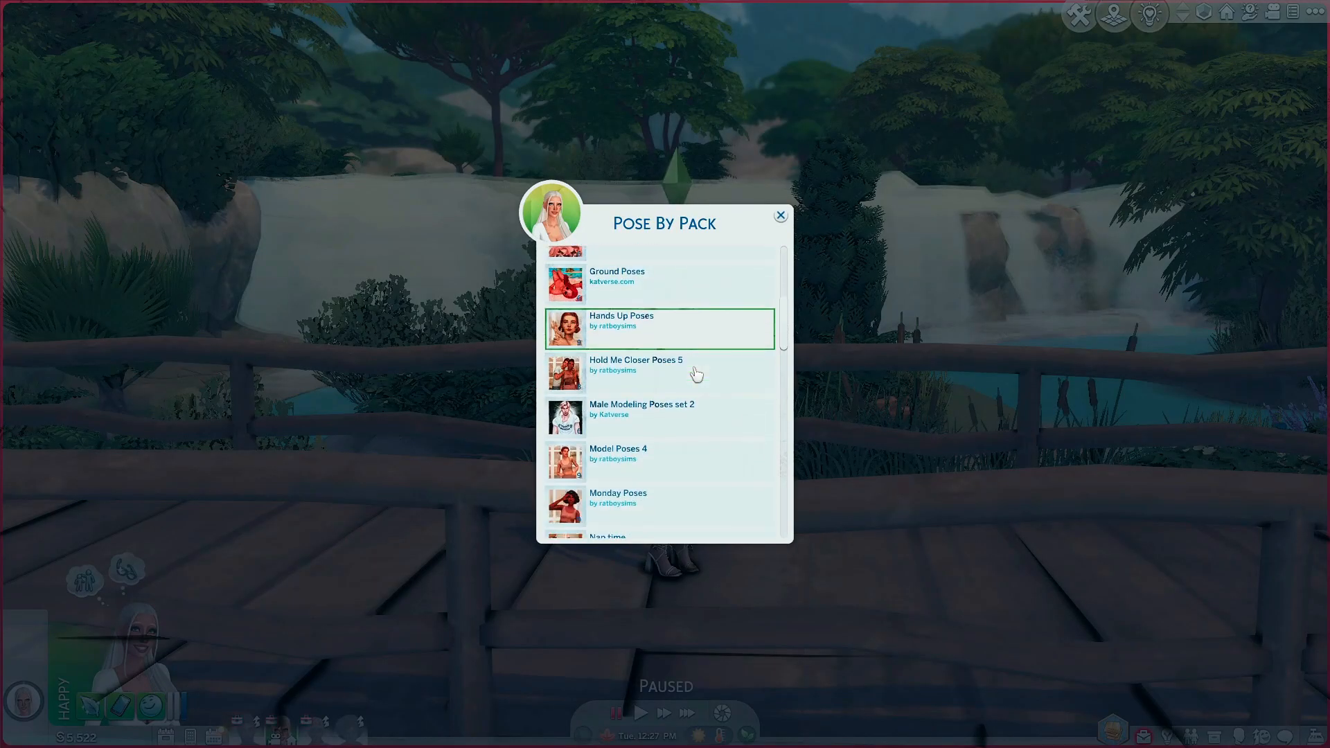
{"action": "scroll", "coordinate": [696, 373], "scroll_direction": "down", "scroll_amount": 15}
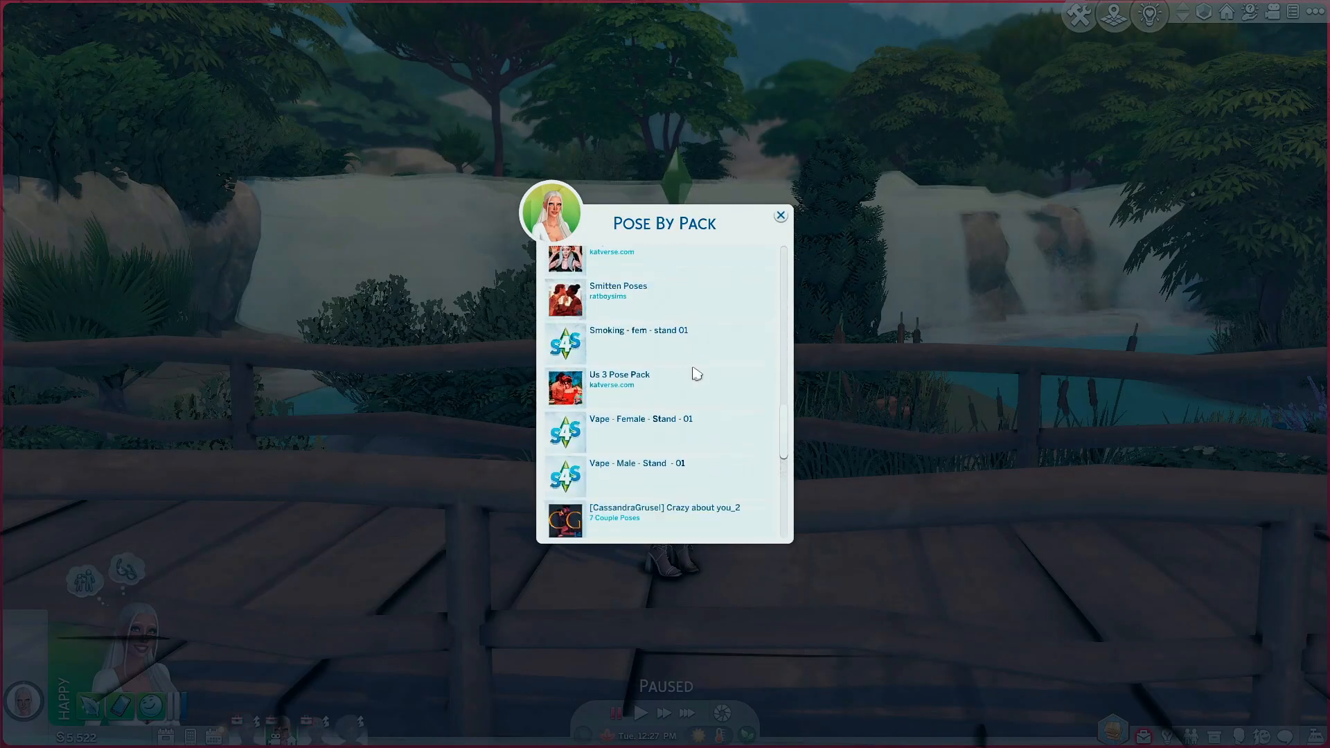
{"action": "scroll", "coordinate": [633, 528], "scroll_direction": "up", "scroll_amount": 2}
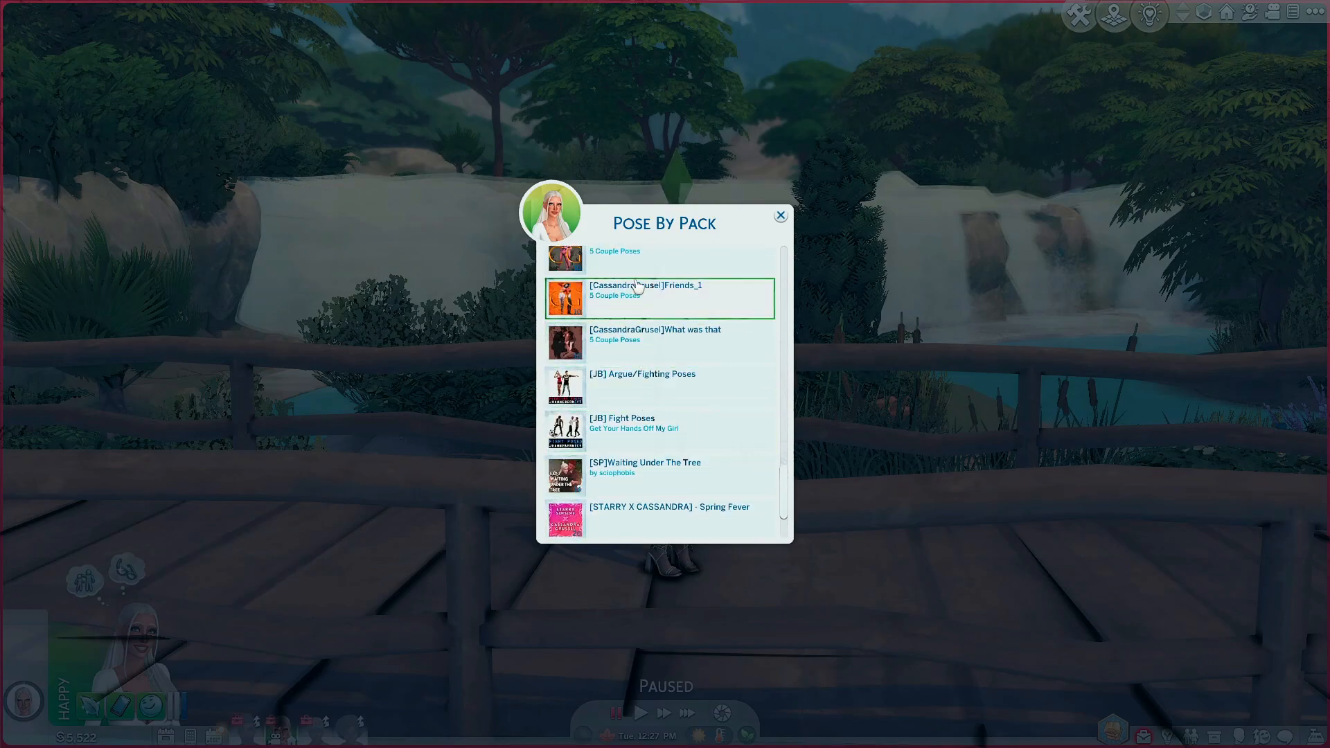
{"action": "left_click_drag", "start_coordinate": [781, 490], "coordinate": [781, 393]}
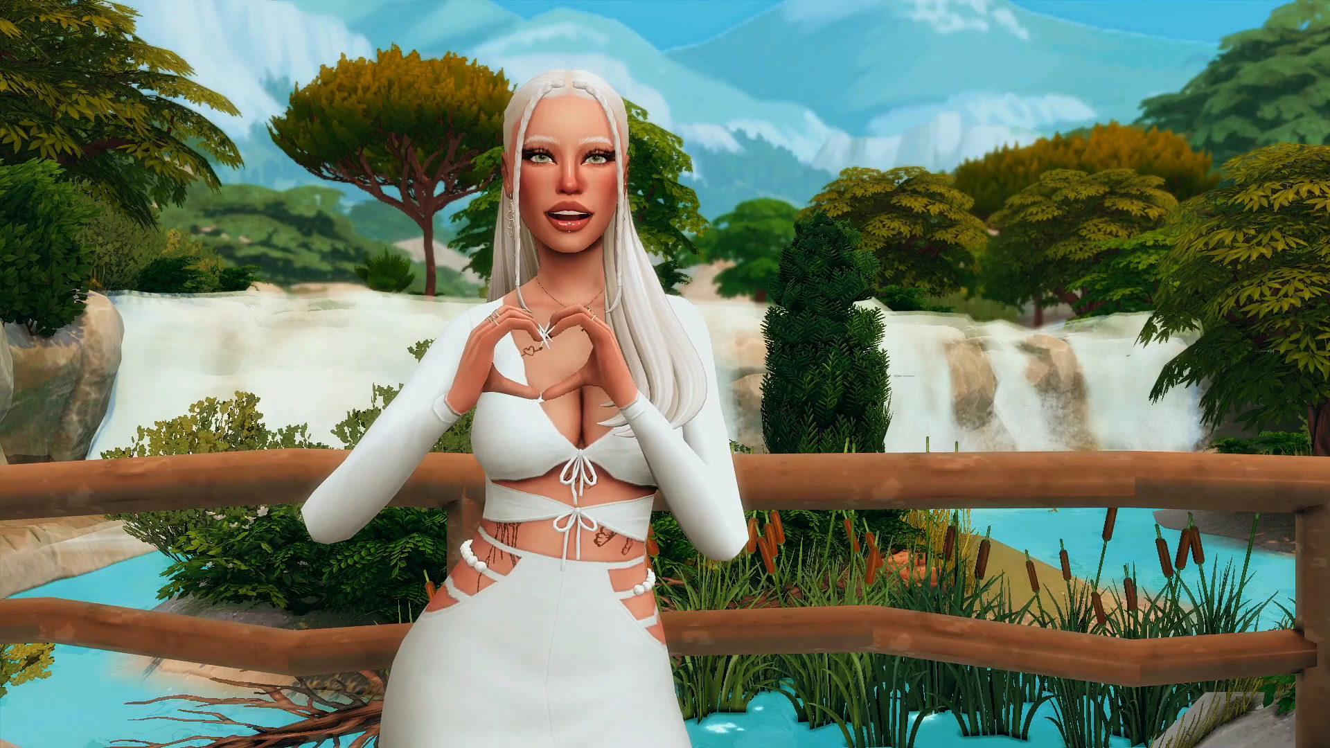
Step: Open the ReShade overlay with the bohodreams preset and enable the ADOF depth-of-field effect
{"action": "key", "text": "Home"}
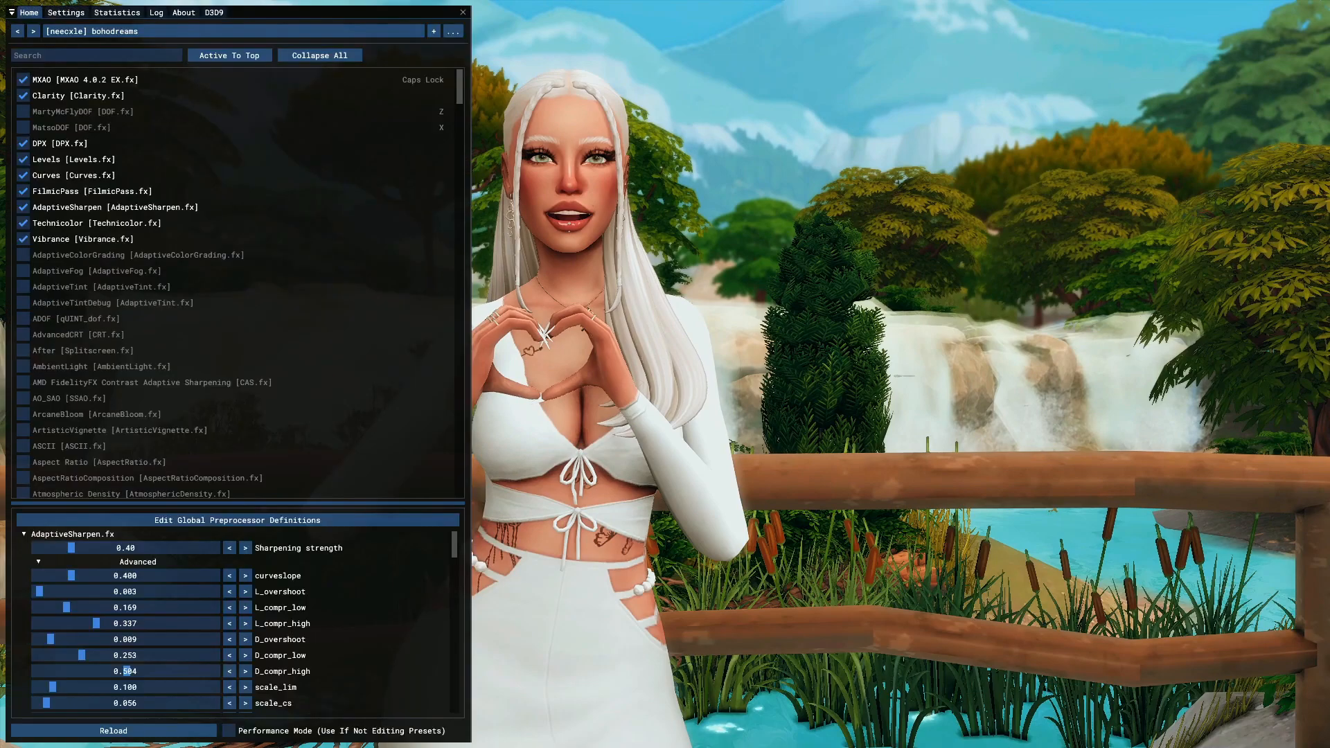
{"action": "left_click", "coordinate": [23, 320]}
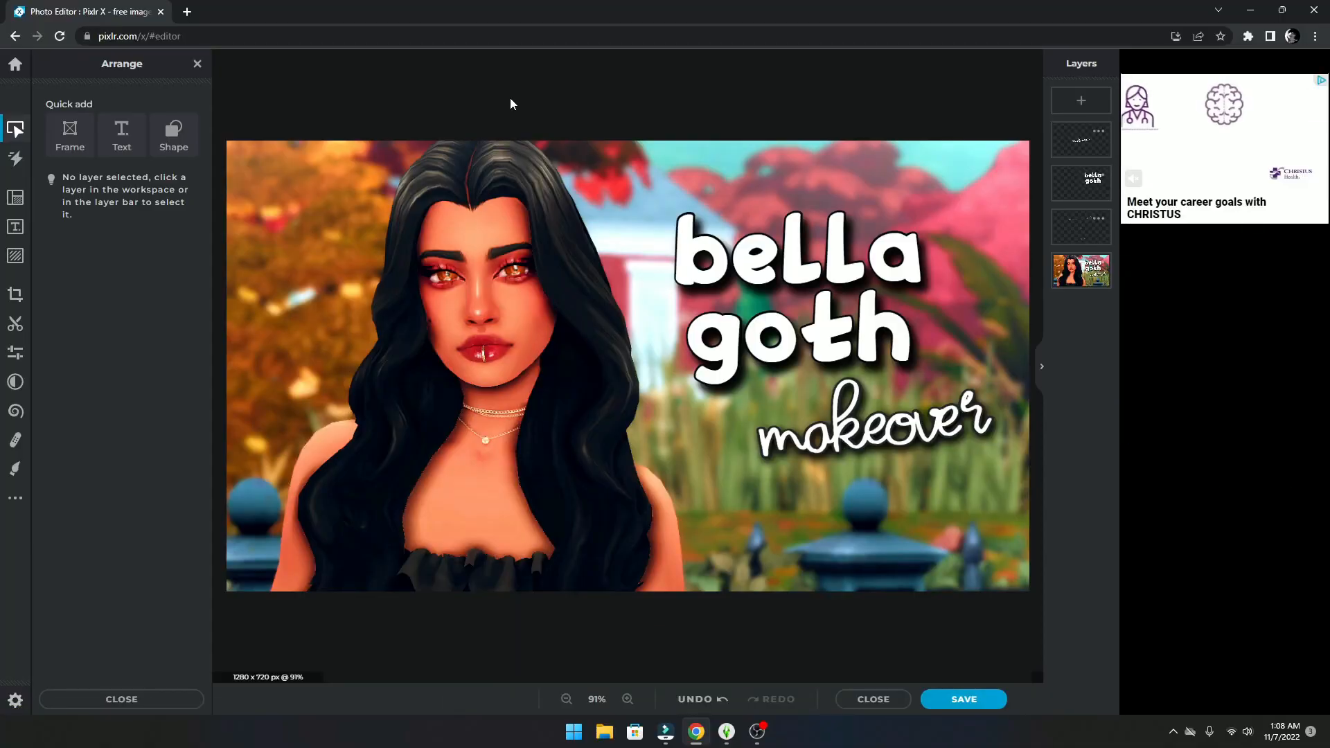
Step: In Pixlr X, undo the last edit and add the 2022-11-07_01-02-53 Sim screenshot as an image layer
{"action": "key", "text": "ctrl+z"}
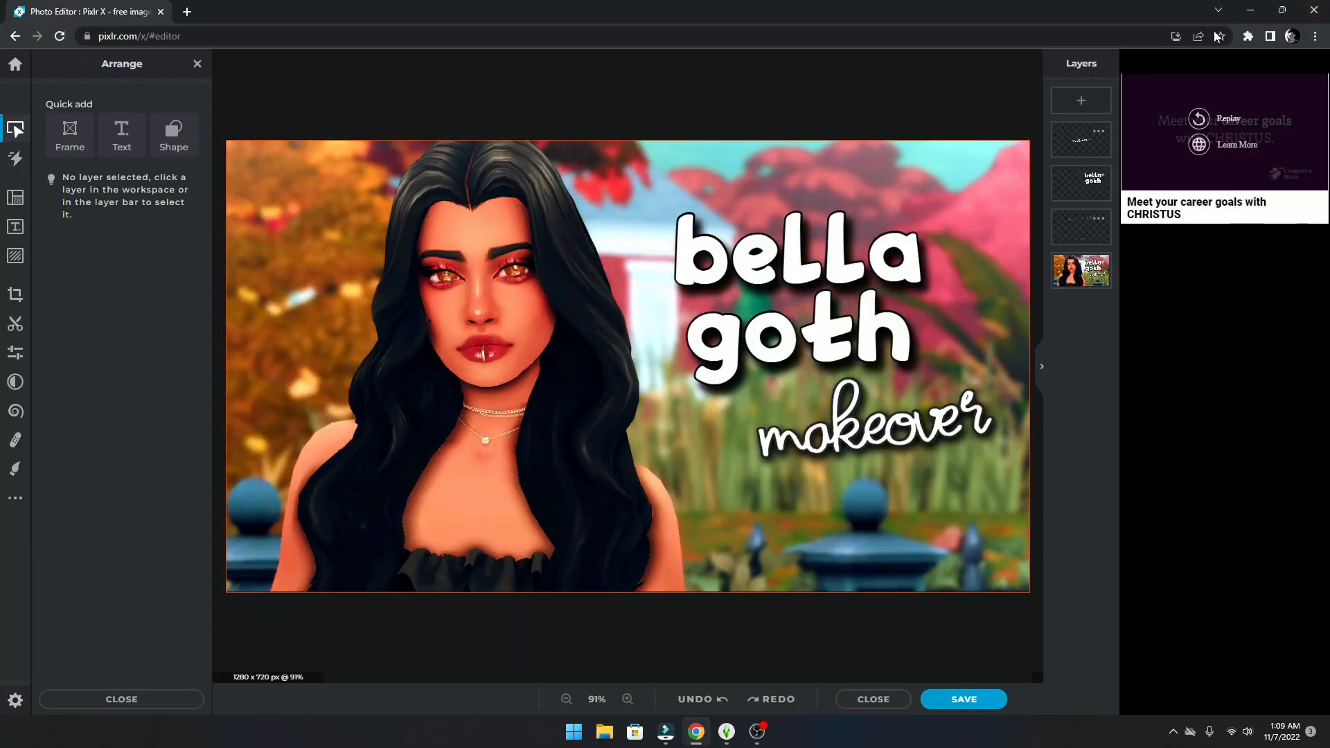
{"action": "left_click", "coordinate": [1081, 102]}
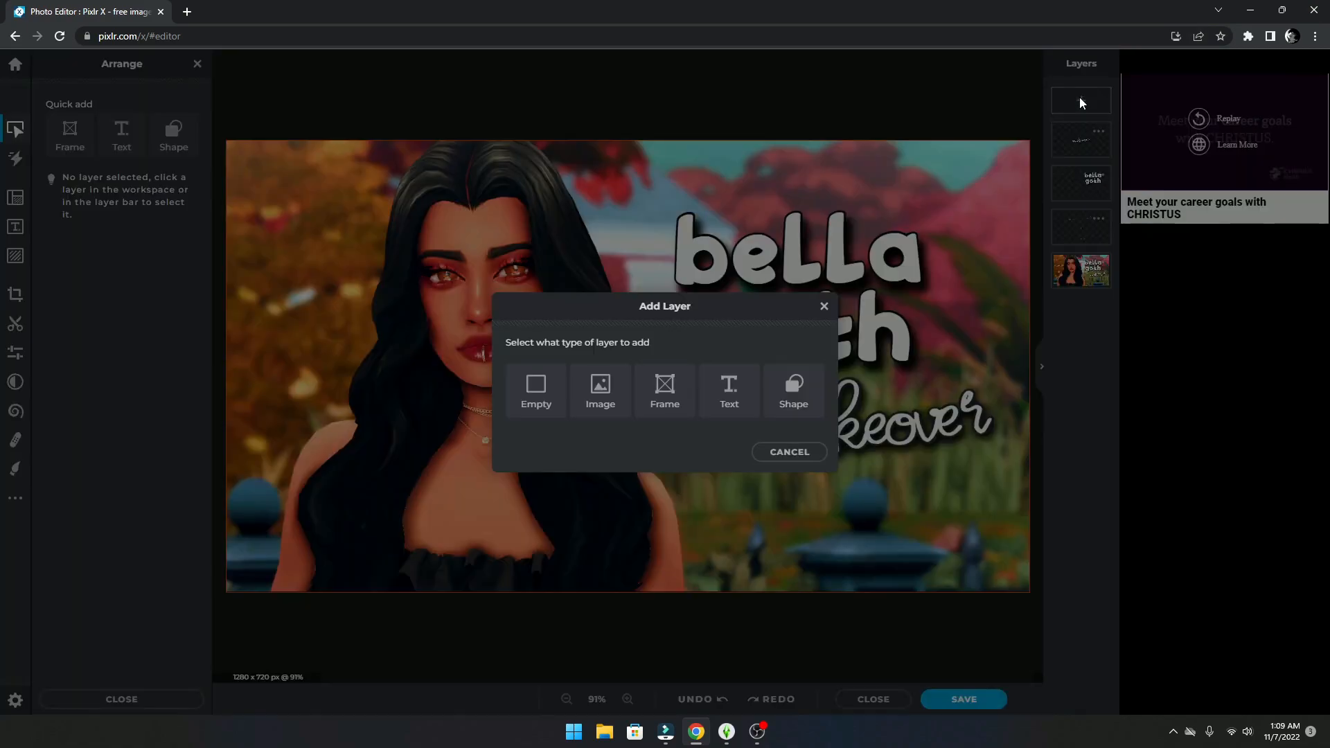
{"action": "left_click", "coordinate": [601, 385]}
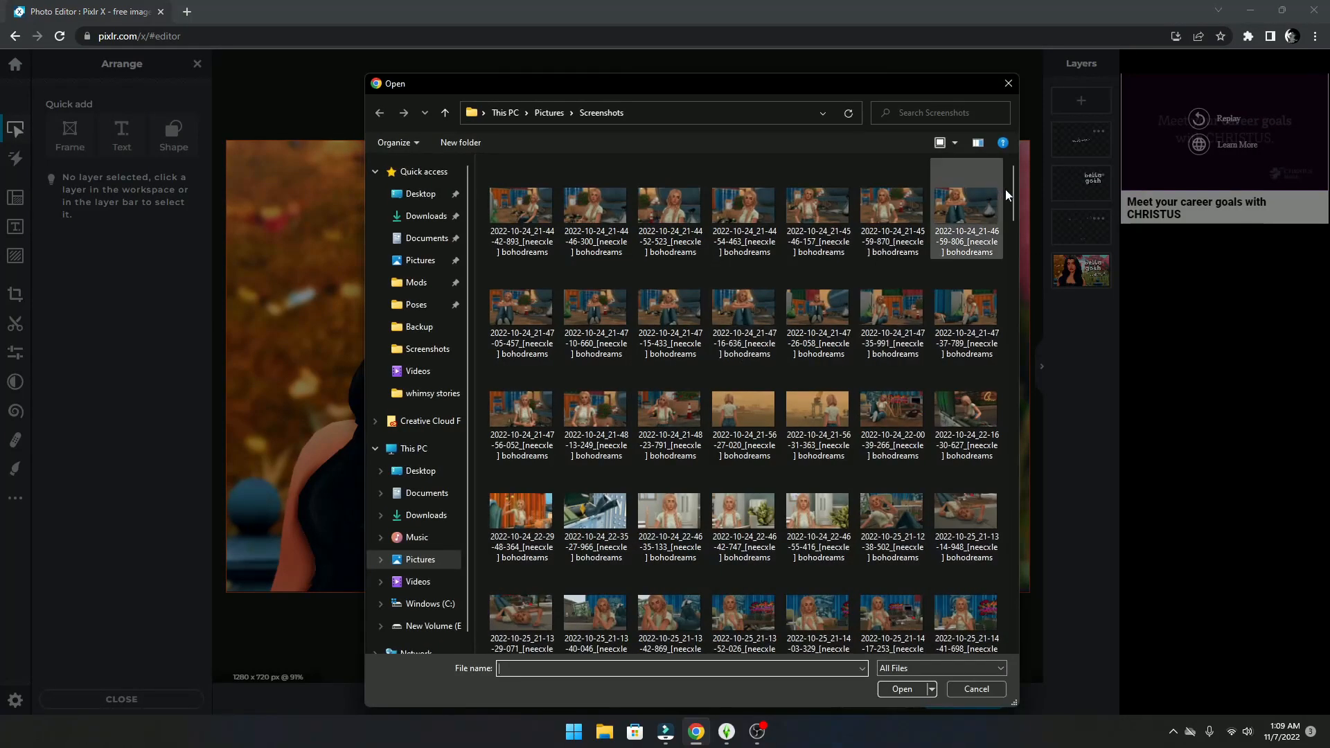
{"action": "left_click_drag", "start_coordinate": [1014, 189], "coordinate": [927, 638]}
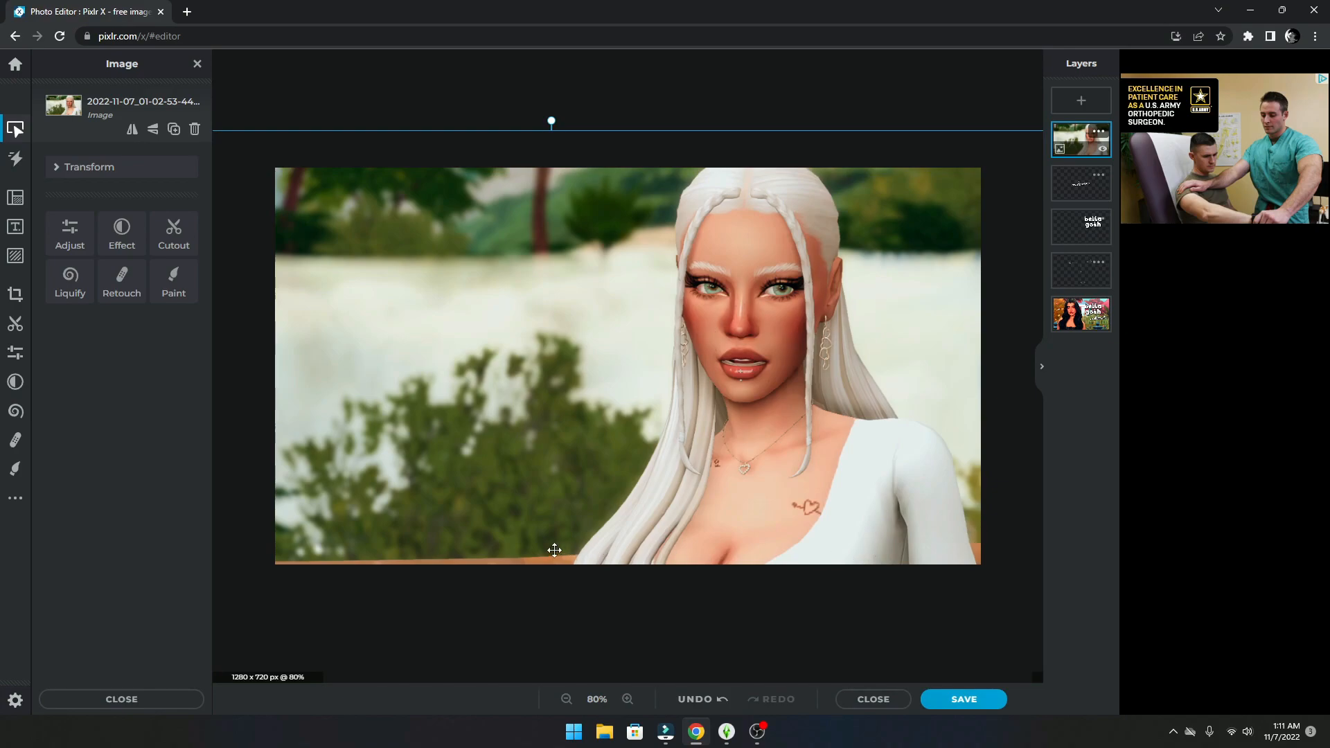
Step: Scale and position the Sim screenshot so it fills the canvas with the face right of centre
{"action": "left_click_drag", "start_coordinate": [711, 407], "coordinate": [695, 409]}
{"action": "left_click_drag", "start_coordinate": [1036, 130], "coordinate": [954, 133]}
{"action": "left_click_drag", "start_coordinate": [859, 316], "coordinate": [911, 318]}
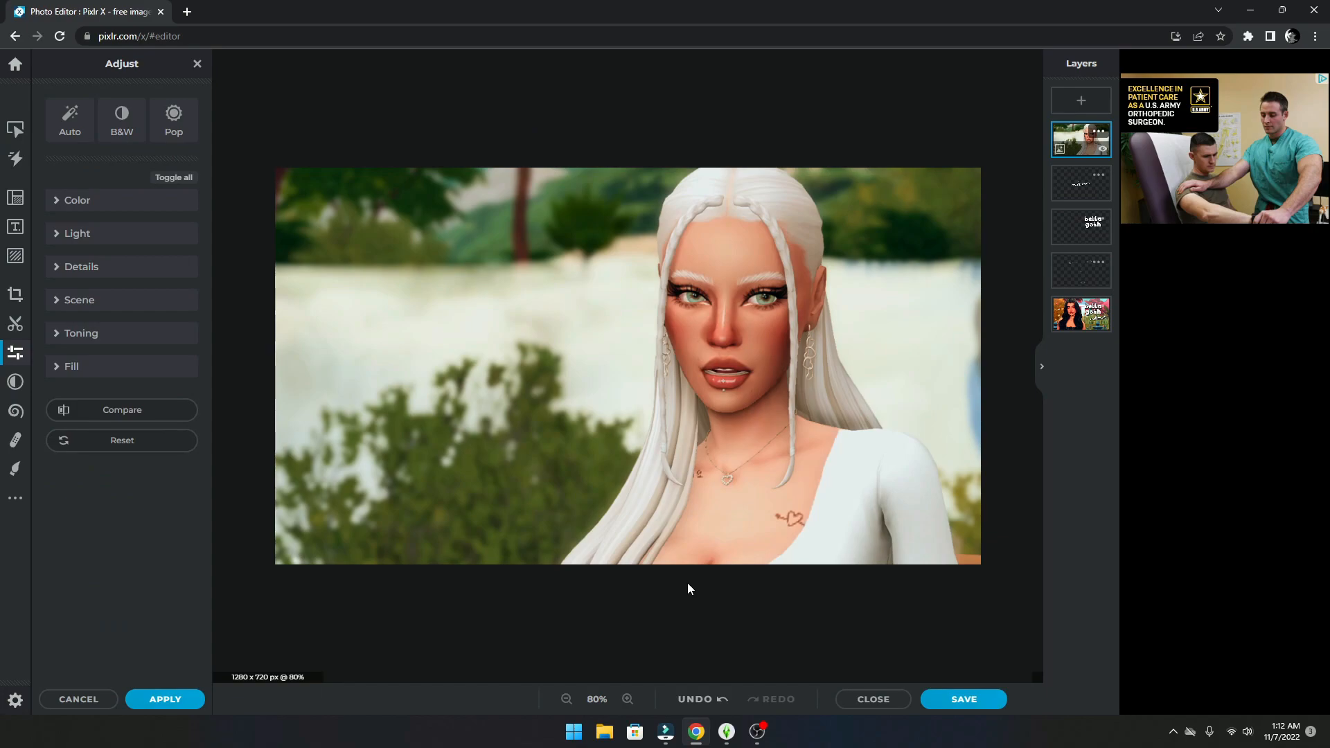
{"action": "left_click", "coordinate": [15, 128]}
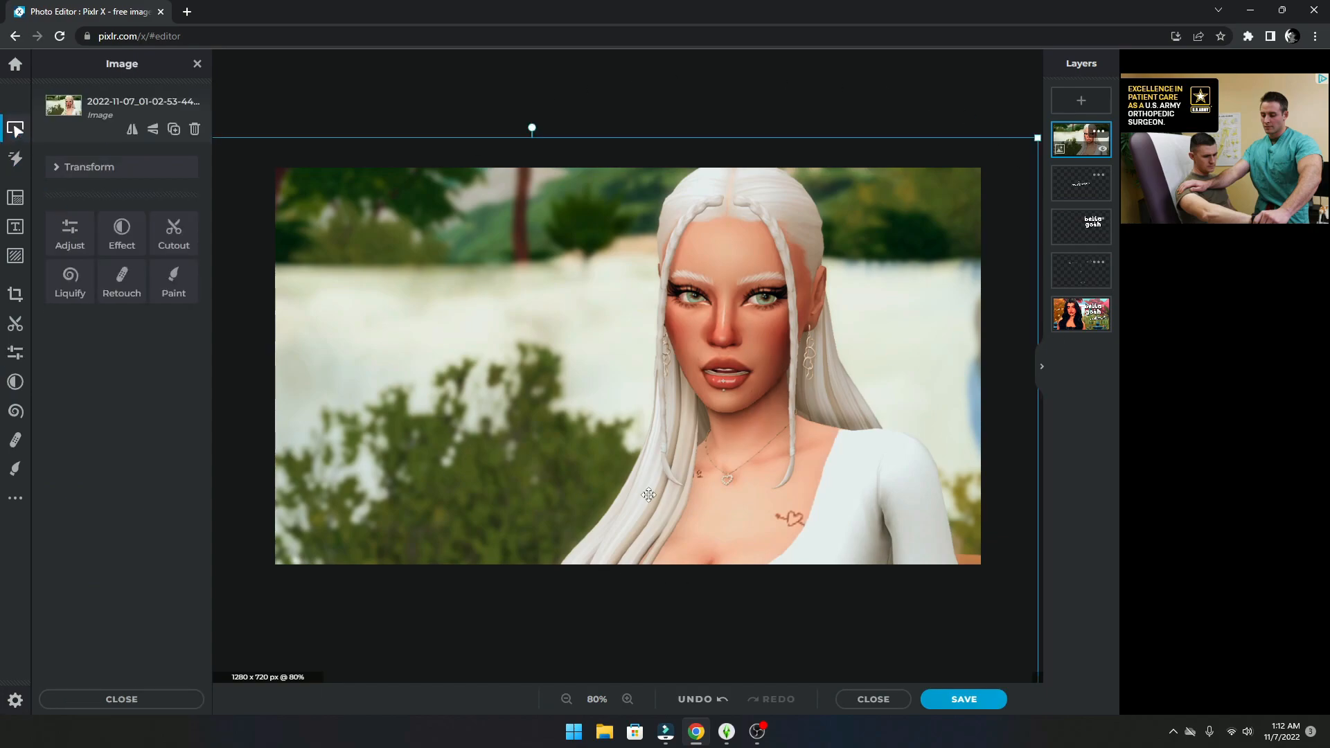
Step: Apply the Auto adjustment to the Sim screenshot layer
{"action": "left_click", "coordinate": [27, 359]}
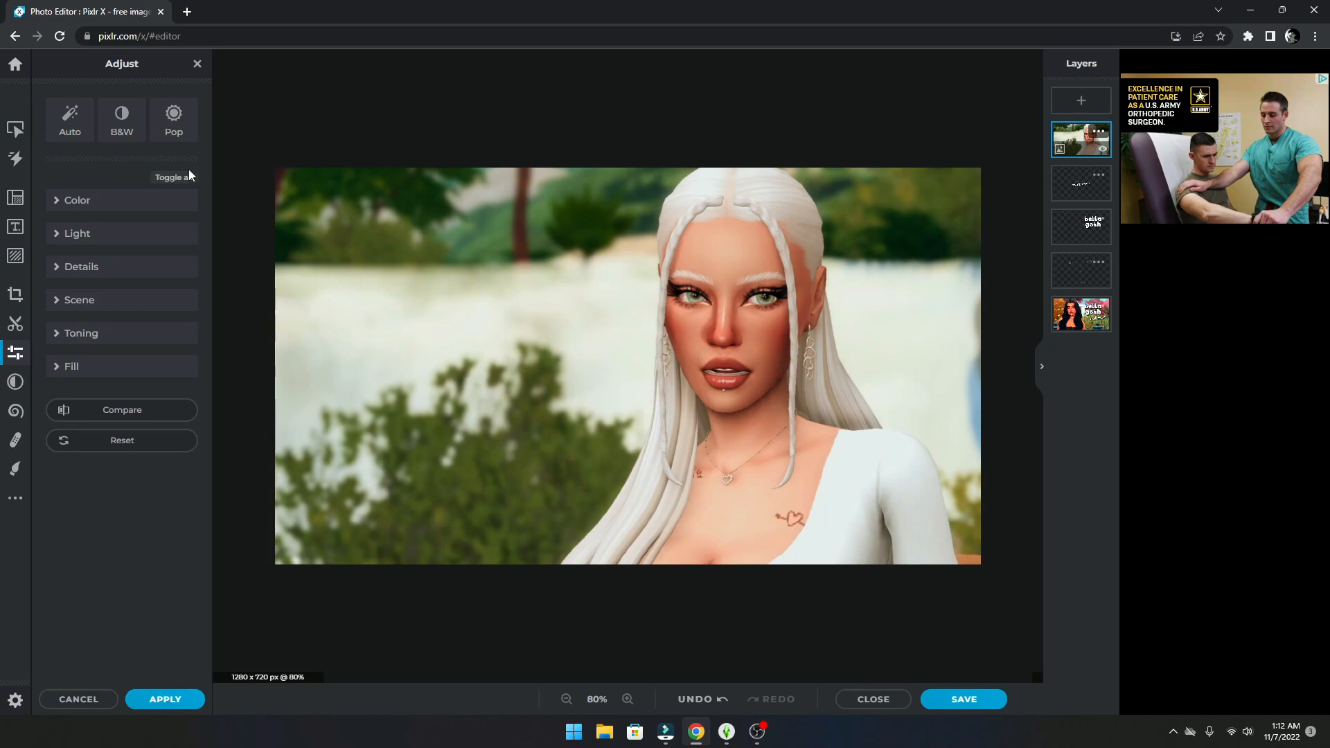
{"action": "left_click", "coordinate": [83, 141]}
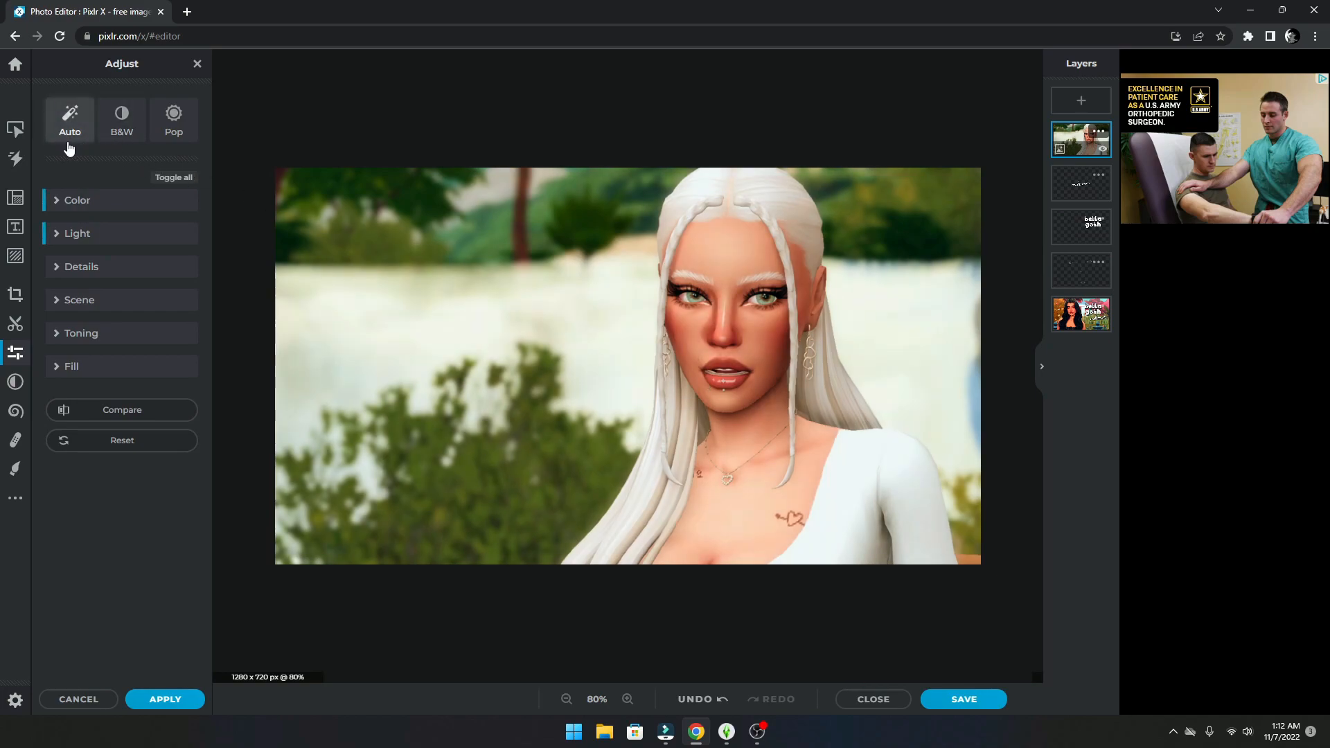
{"action": "left_click", "coordinate": [165, 699]}
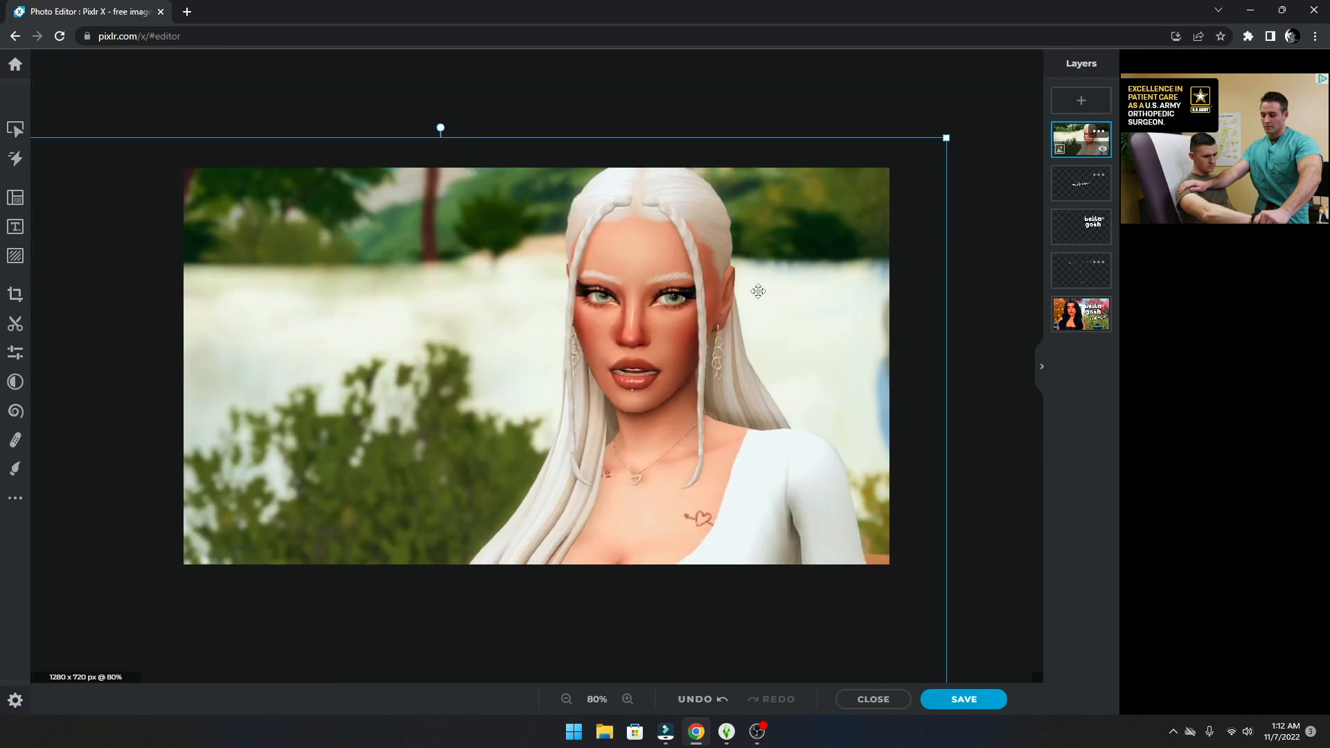
Step: Adjust the screenshot's colour with vibrance 14, saturation 15 and temperature -11
{"action": "left_click", "coordinate": [23, 359]}
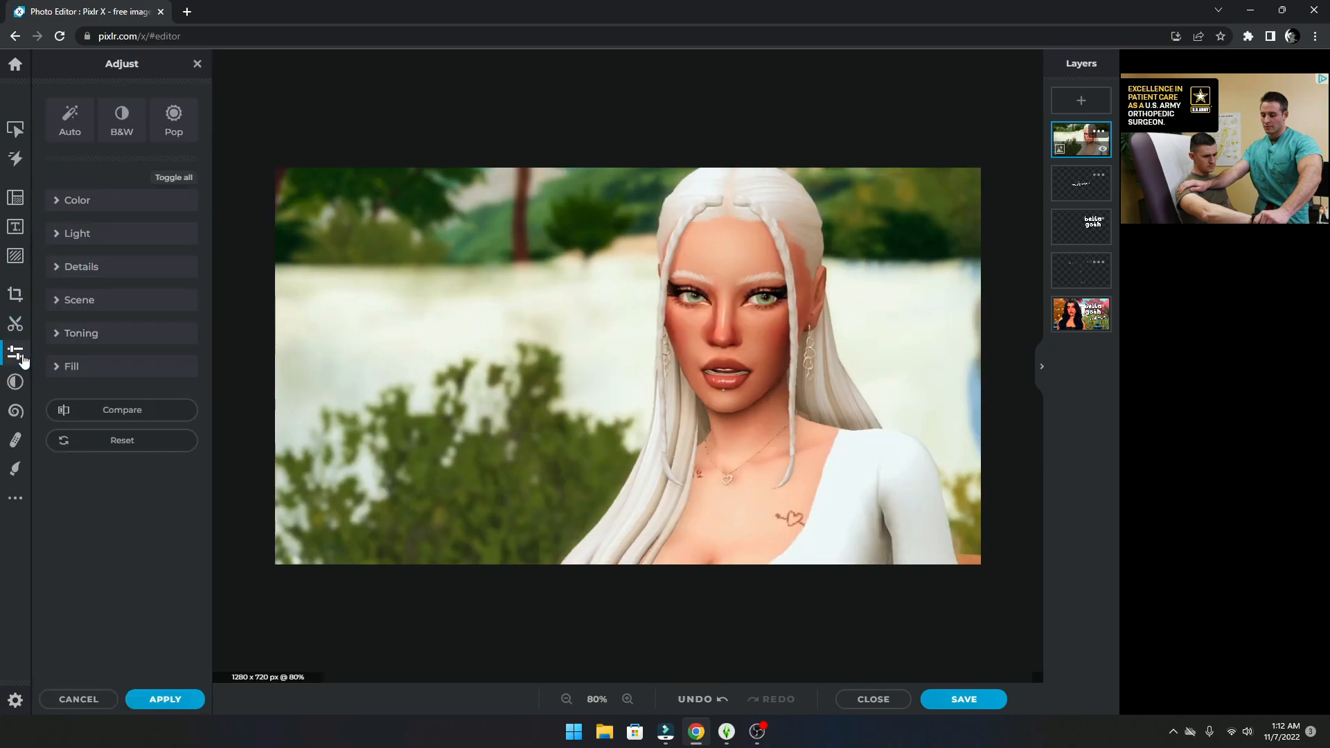
{"action": "left_click", "coordinate": [80, 208]}
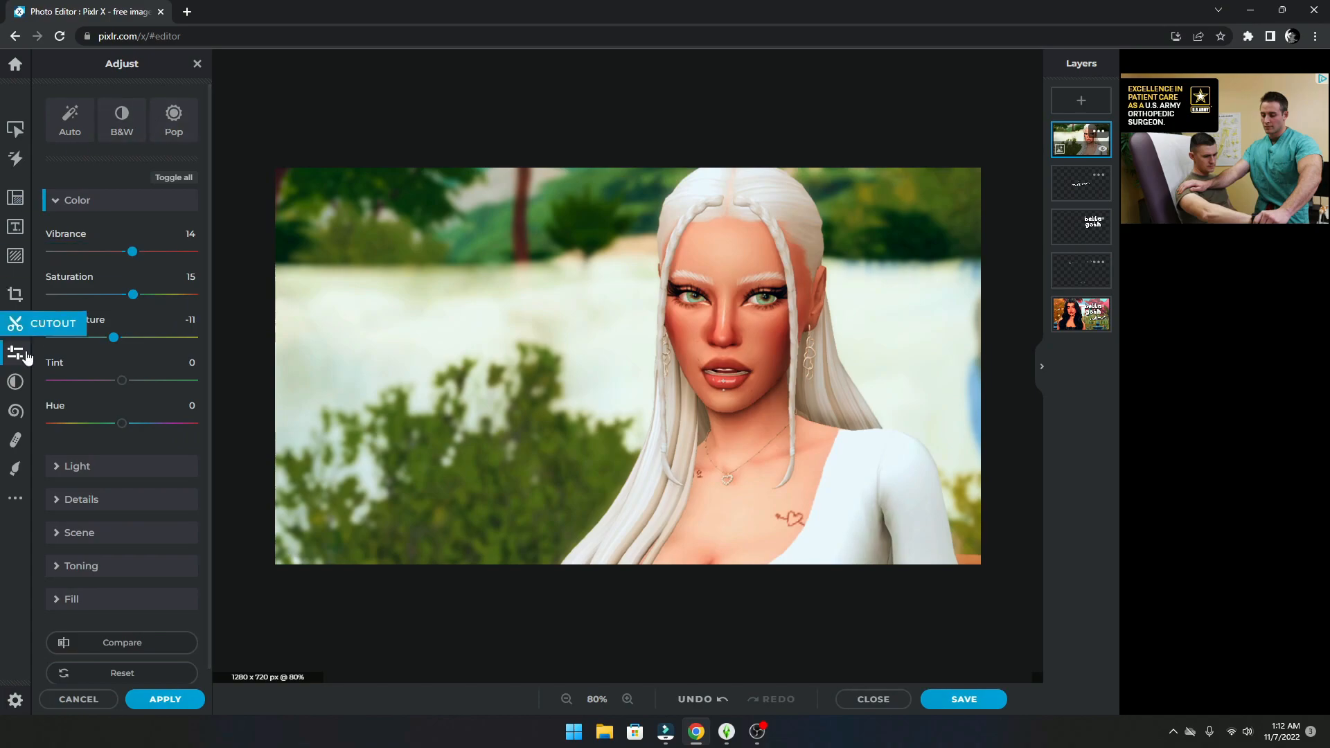
{"action": "left_click_drag", "start_coordinate": [122, 425], "coordinate": [123, 431]}
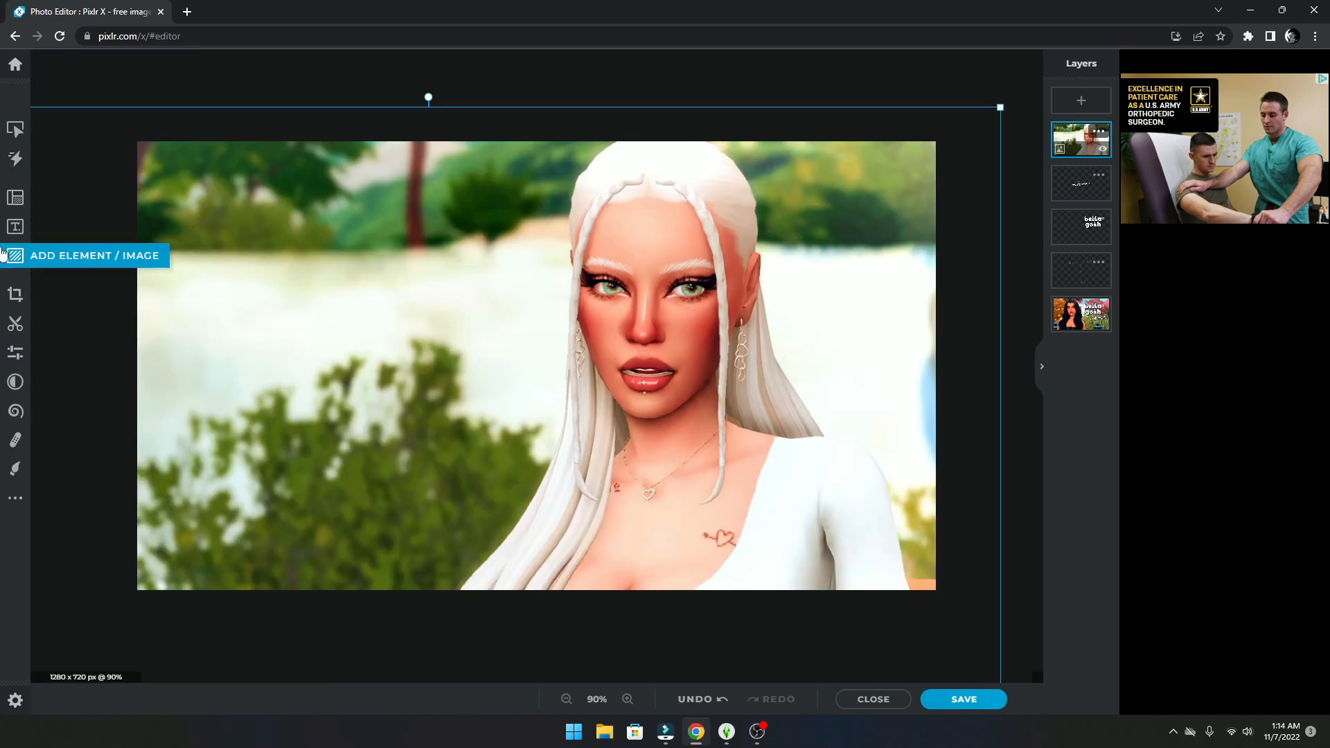
Step: Add the Vivid effect from the Tuning collection to the Sim screenshot and reduce its strength
{"action": "left_click", "coordinate": [15, 382]}
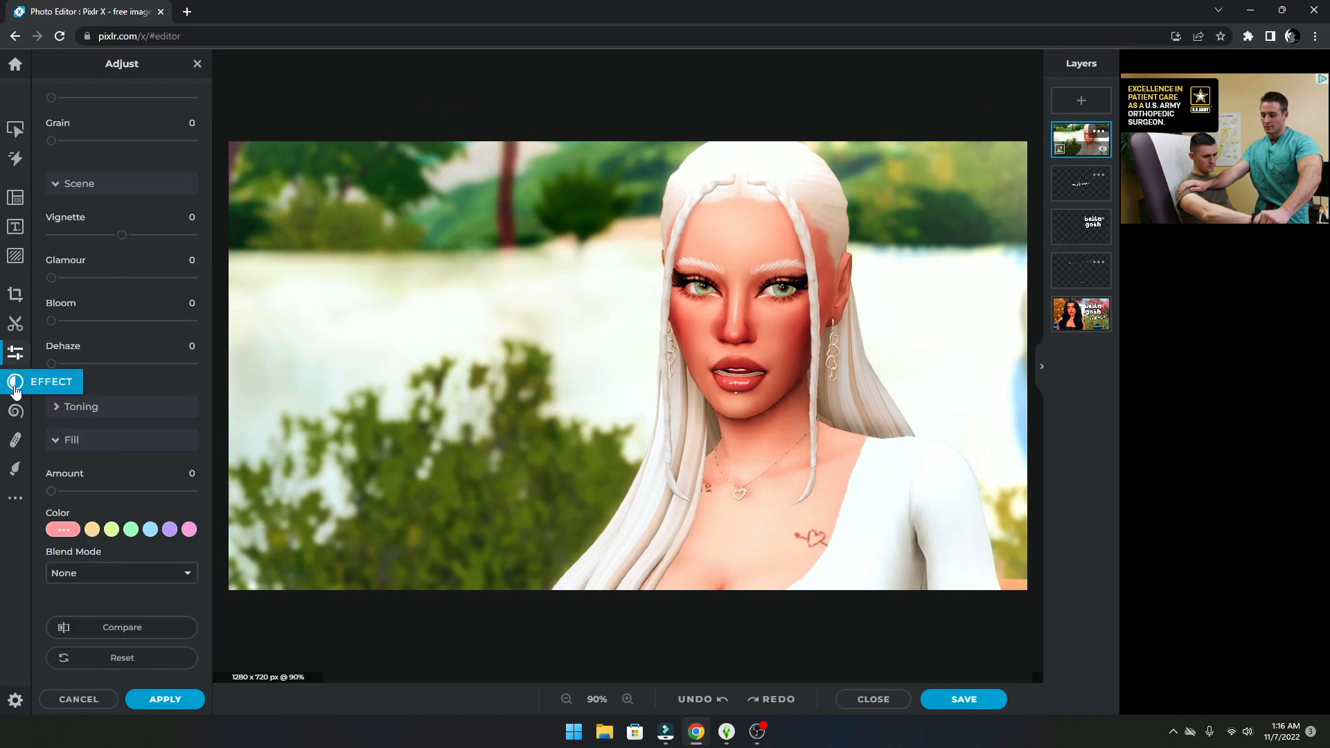
{"action": "left_click", "coordinate": [16, 383]}
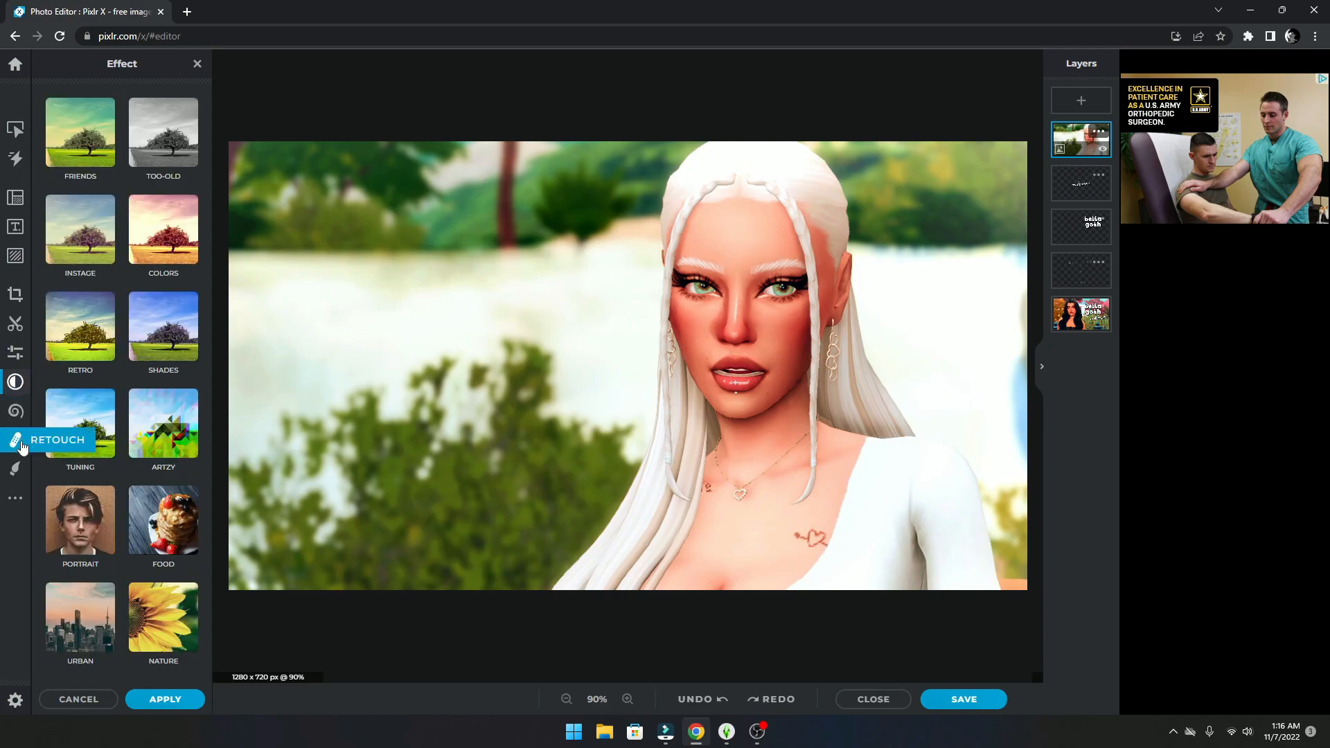
{"action": "left_click", "coordinate": [73, 446]}
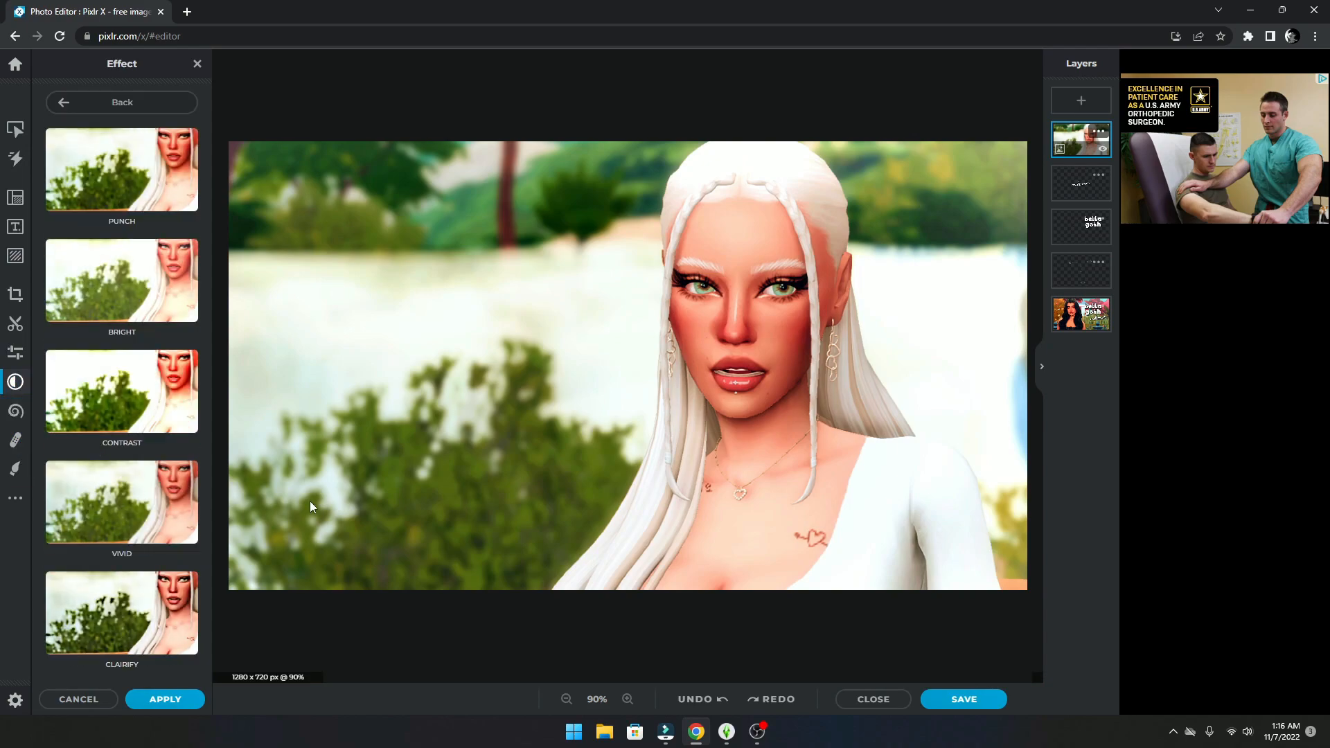
{"action": "left_click", "coordinate": [151, 497]}
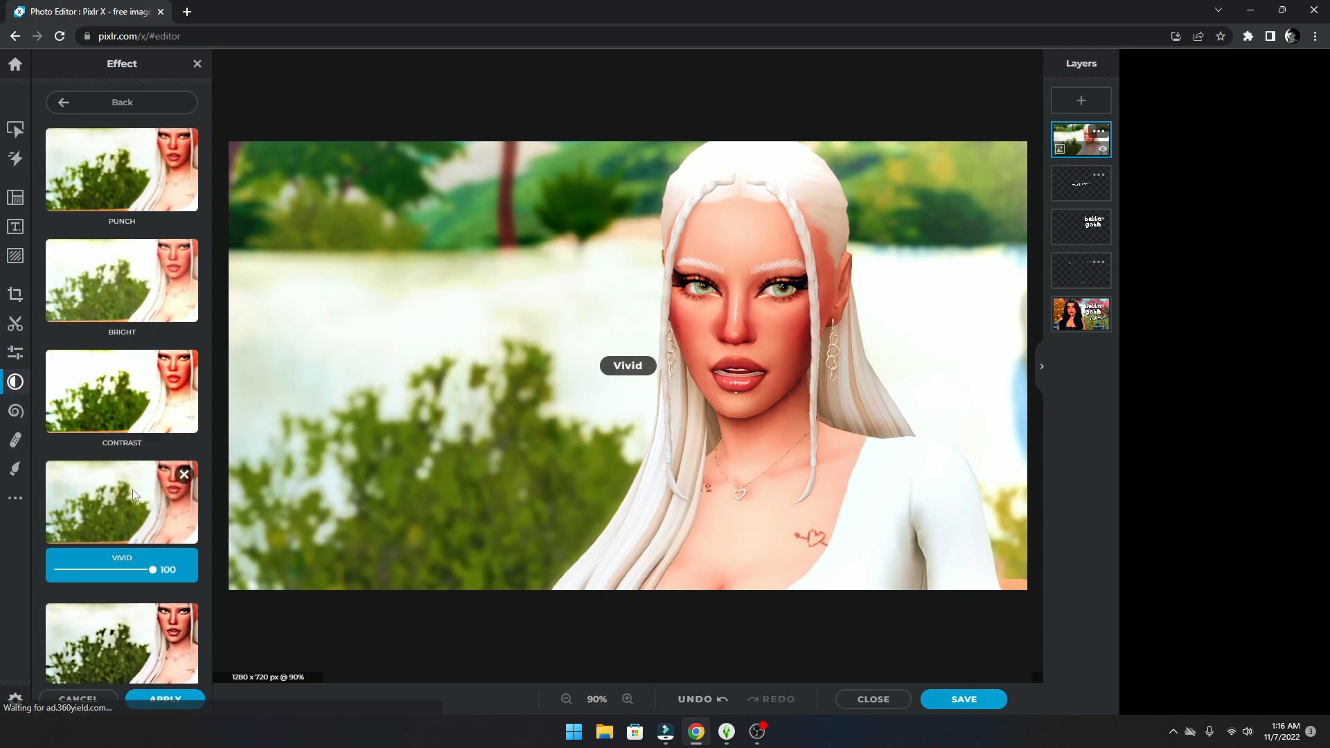
{"action": "left_click_drag", "start_coordinate": [152, 570], "coordinate": [115, 587]}
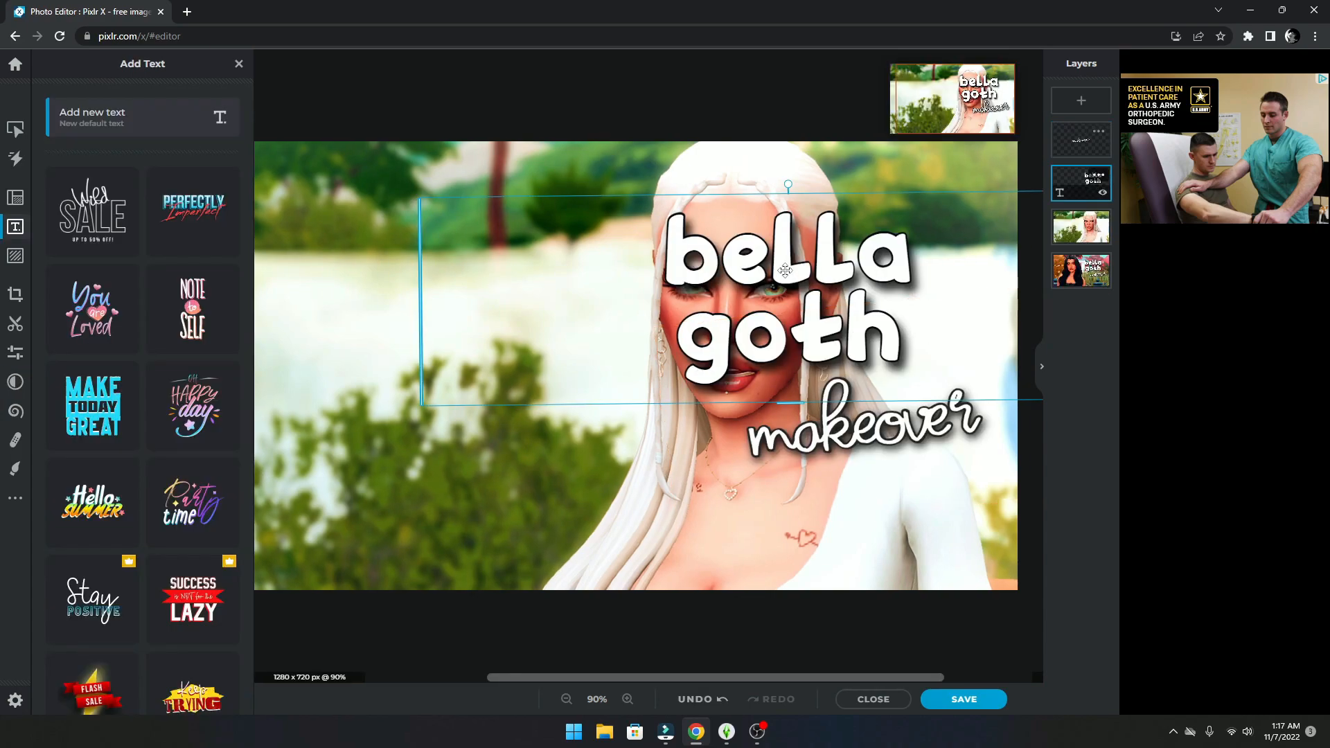
Step: Move the "bella goth" and "makeover" texts to the left half of the image, clear of the face
{"action": "left_click_drag", "start_coordinate": [784, 270], "coordinate": [430, 278]}
{"action": "left_click_drag", "start_coordinate": [826, 427], "coordinate": [474, 433]}
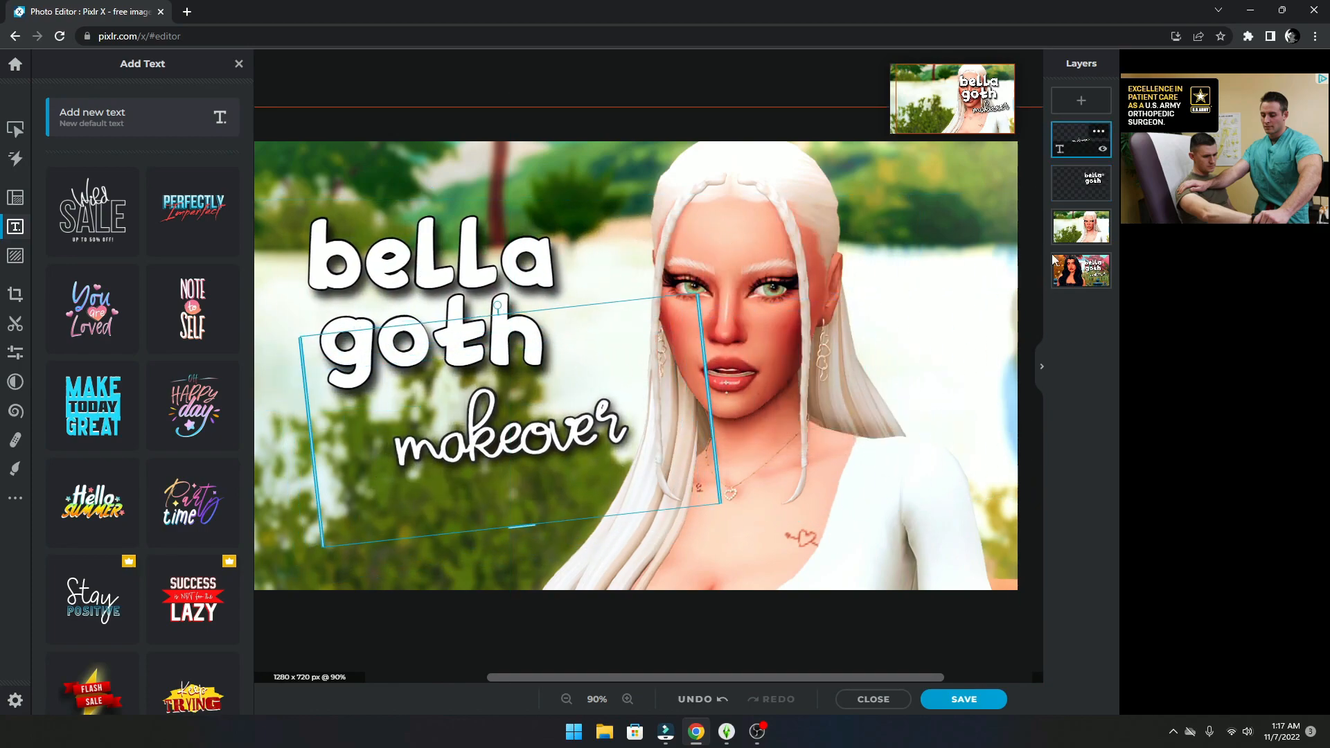
Step: Replace the "bella goth" title text with "how i make my thumbnails!"
{"action": "left_click", "coordinate": [1081, 182]}
{"action": "double_click", "coordinate": [500, 277]}
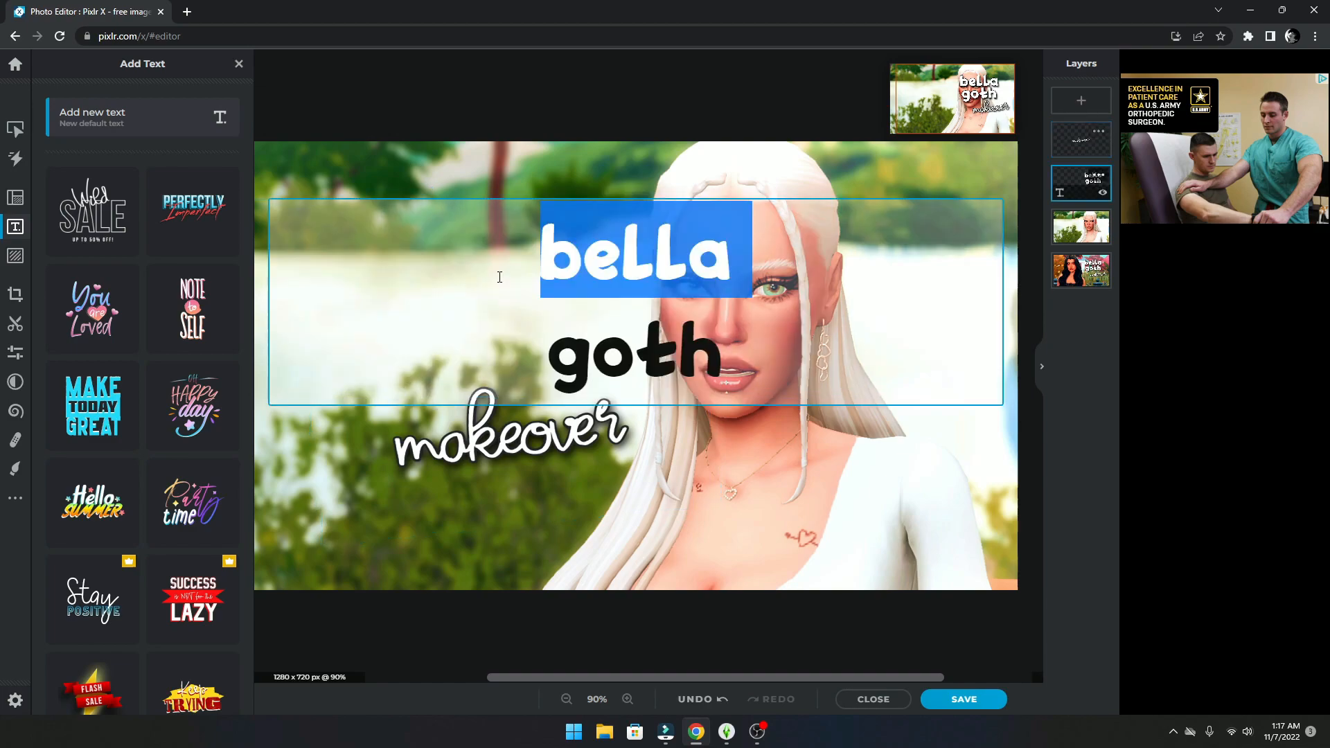
{"action": "left_click", "coordinate": [756, 351]}
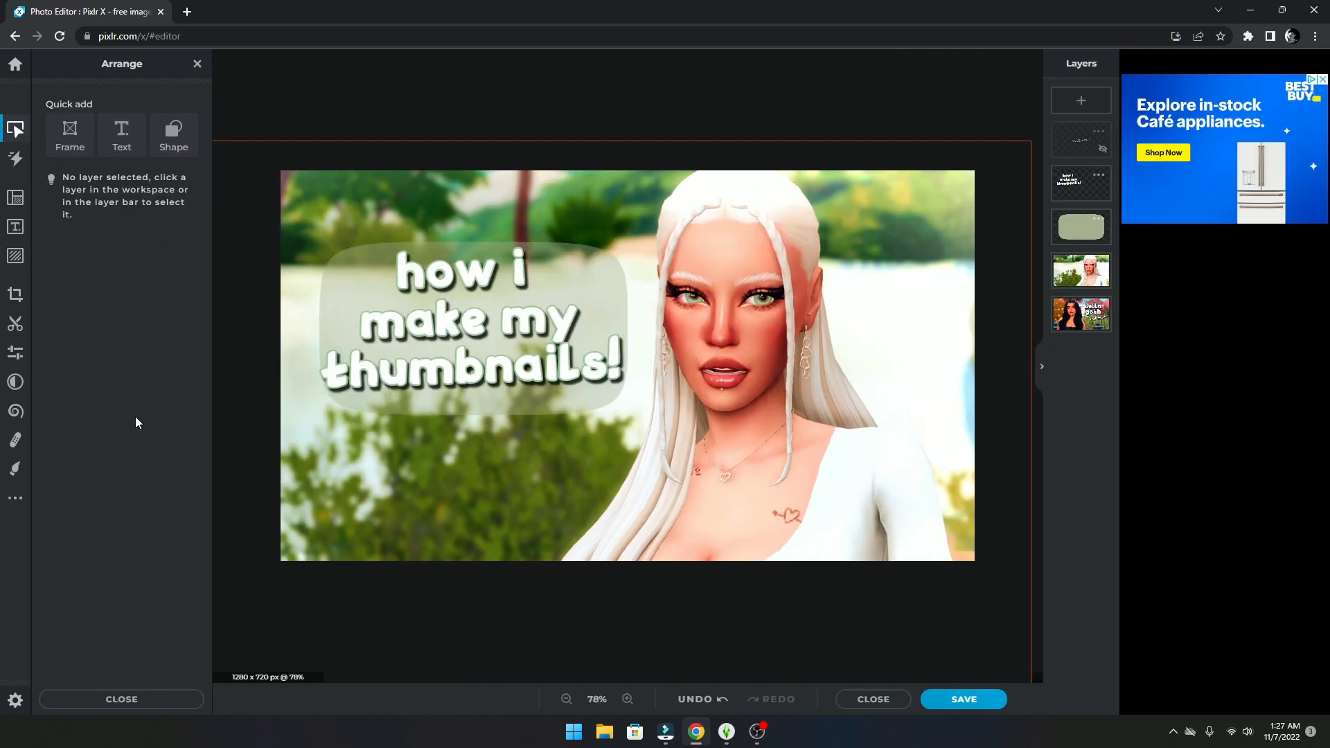
Step: Add an empty layer on top and set the white Draw brush to size 7px, softness 62% and transparency 43%
{"action": "left_click", "coordinate": [1081, 102]}
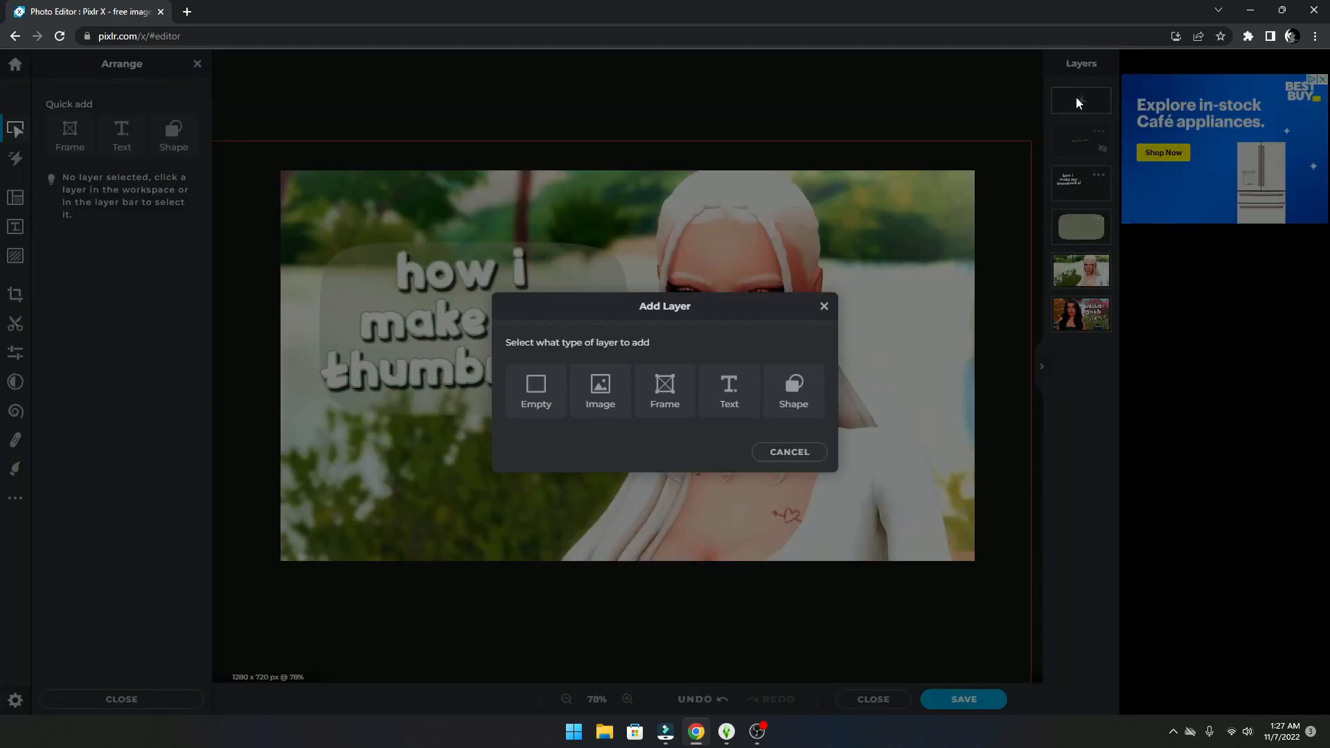
{"action": "left_click", "coordinate": [535, 390]}
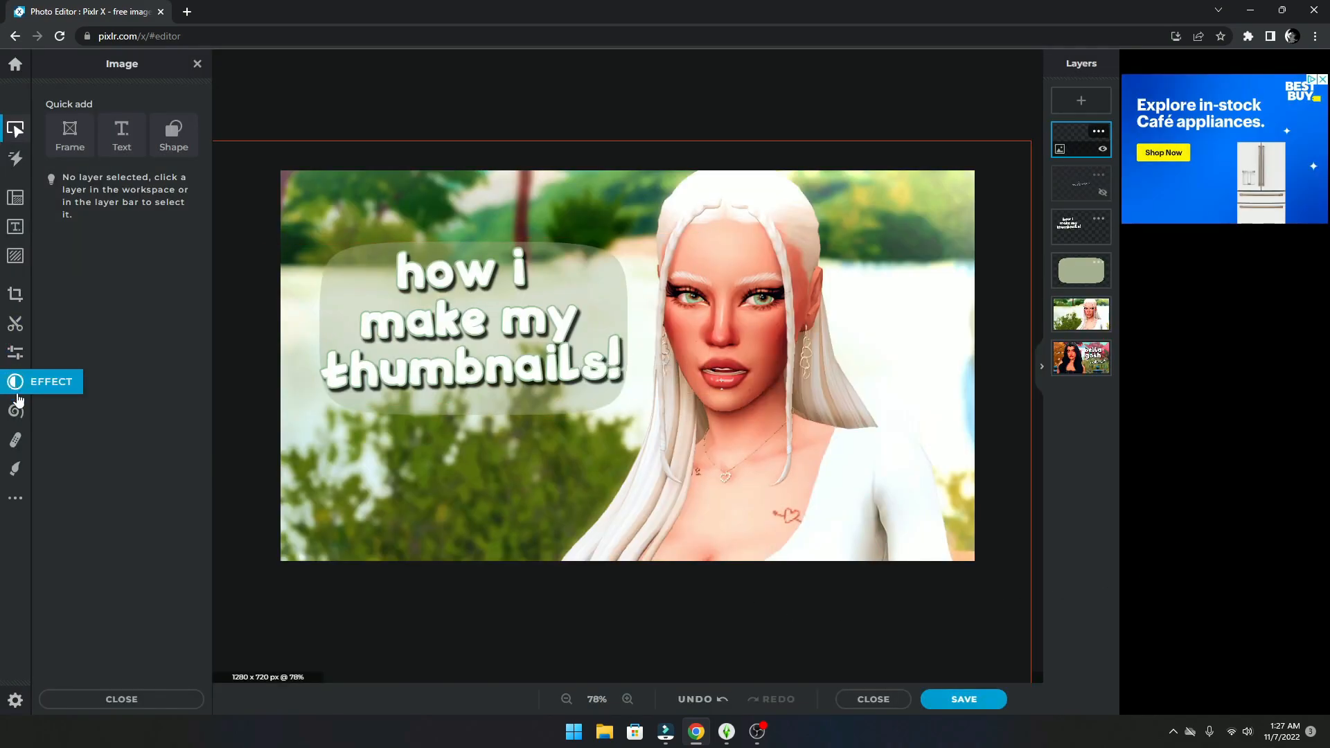
{"action": "left_click", "coordinate": [14, 471]}
{"action": "scroll", "coordinate": [911, 333], "scroll_direction": "up", "scroll_amount": 3}
{"action": "scroll", "coordinate": [908, 291], "scroll_direction": "up", "scroll_amount": 4}
{"action": "scroll", "coordinate": [574, 293], "scroll_direction": "up", "scroll_amount": 2}
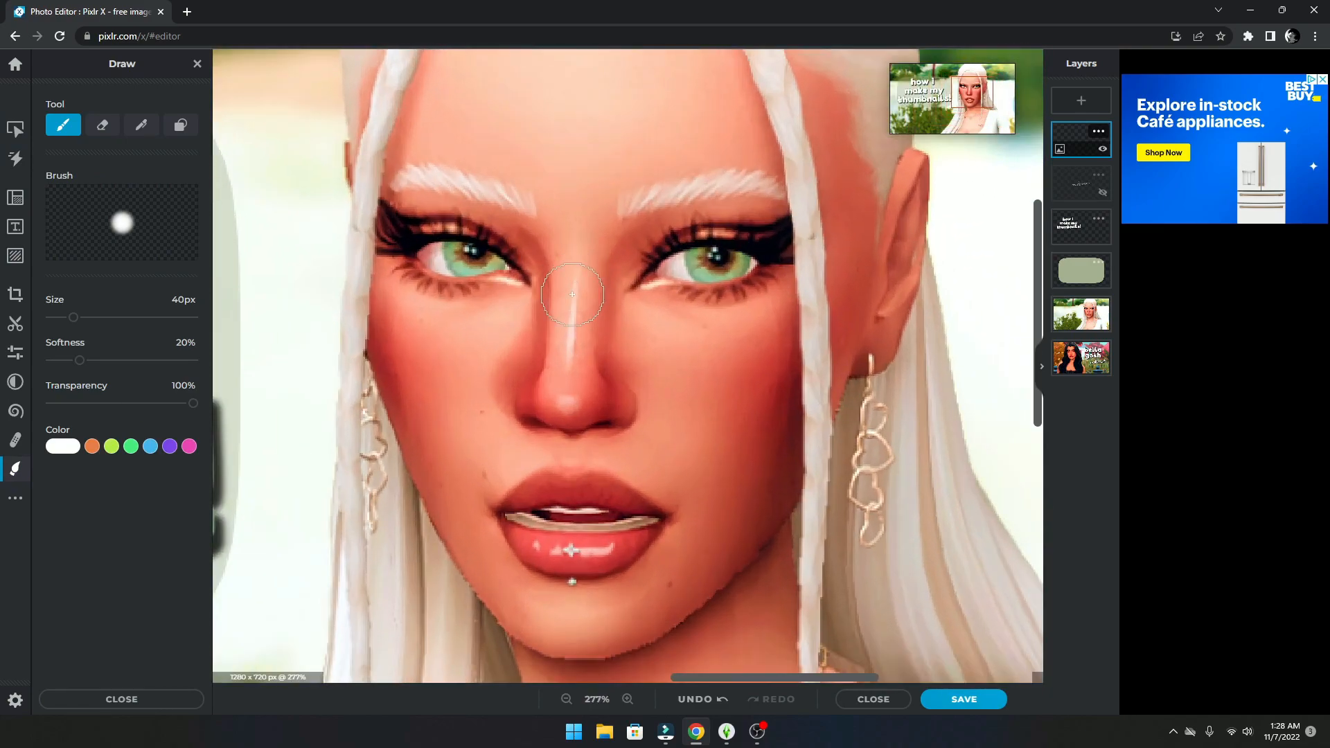
{"action": "left_click_drag", "start_coordinate": [72, 318], "coordinate": [55, 318]}
{"action": "key", "text": "ctrl+plus"}
{"action": "key", "text": "ctrl+plus"}
{"action": "key", "text": "ctrl+plus"}
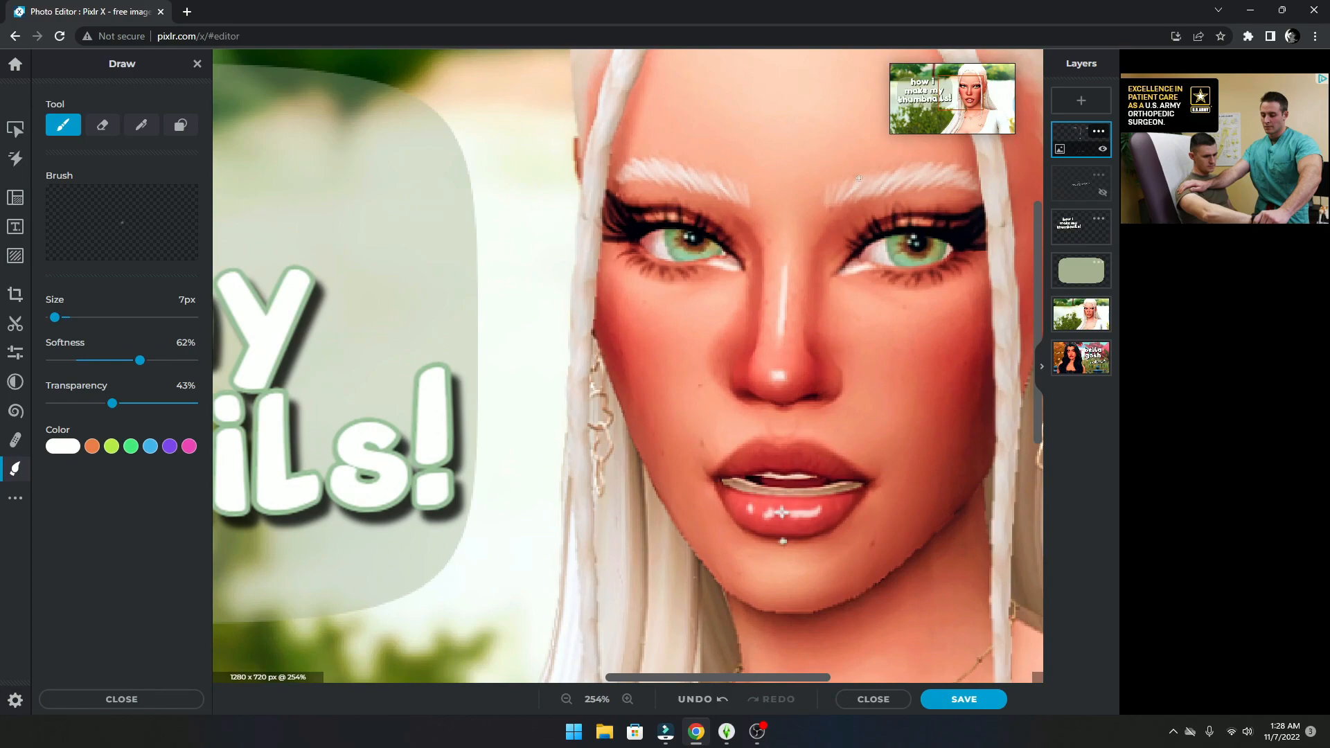
Step: Paint a soft white highlight over the white of the Sim's eye at the image's left
{"action": "scroll", "coordinate": [851, 353], "scroll_direction": "up", "scroll_amount": 2}
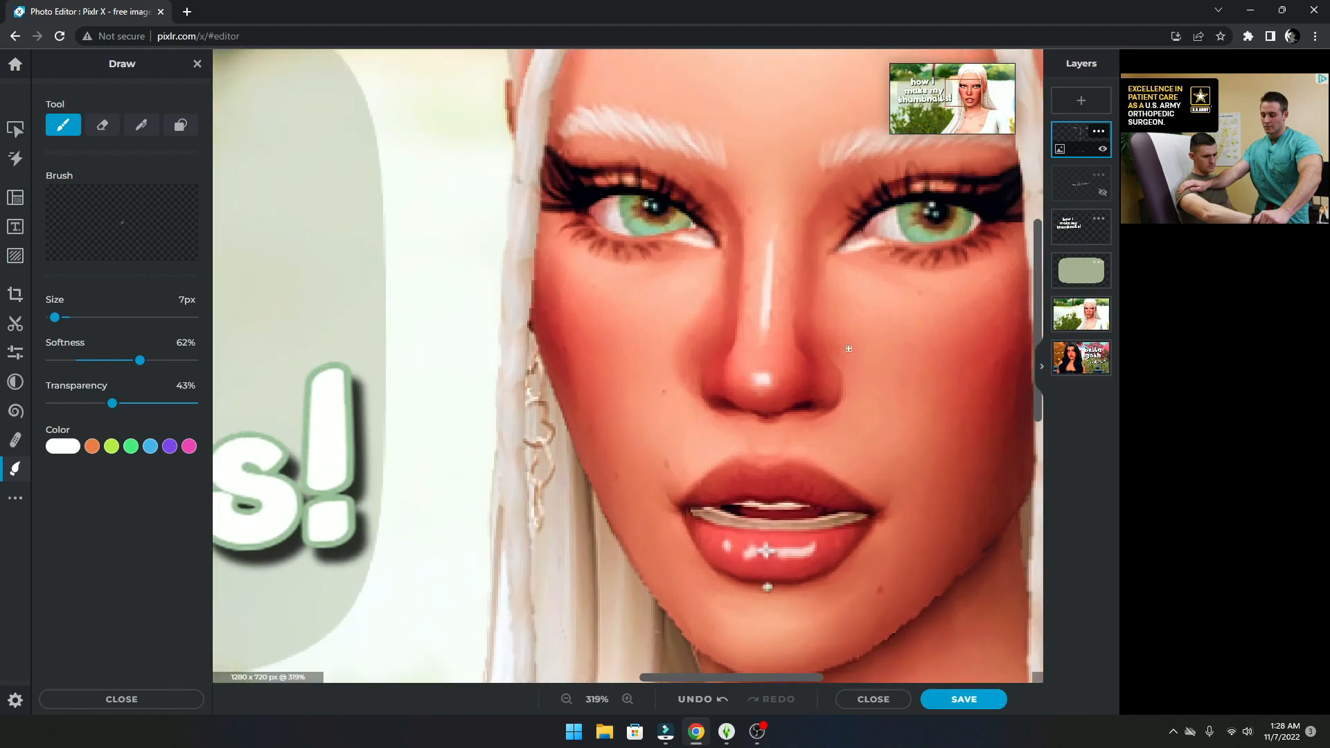
{"action": "scroll", "coordinate": [616, 208], "scroll_direction": "up", "scroll_amount": 10}
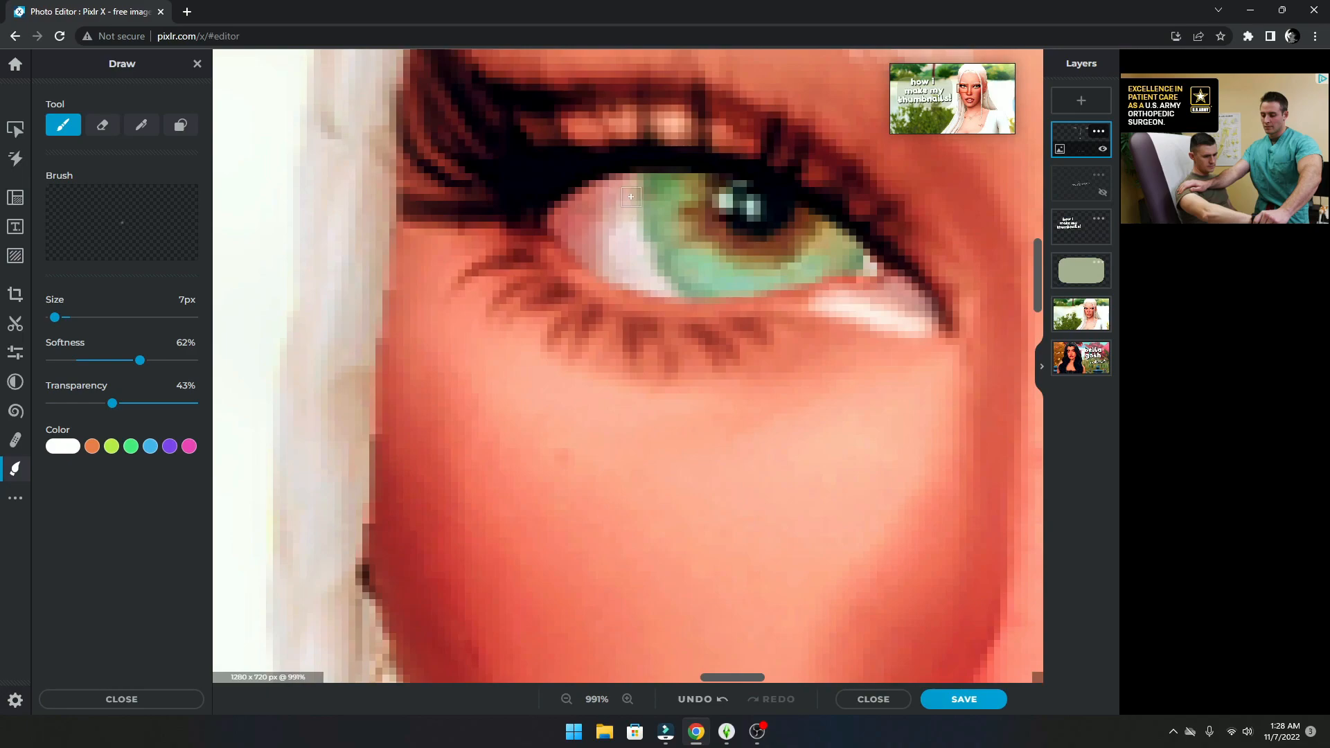
{"action": "mouse_move", "coordinate": [614, 202]}
{"action": "left_mouse_down"}
{"action": "mouse_move", "coordinate": [627, 267]}
{"action": "mouse_move", "coordinate": [608, 208]}
{"action": "left_mouse_up"}
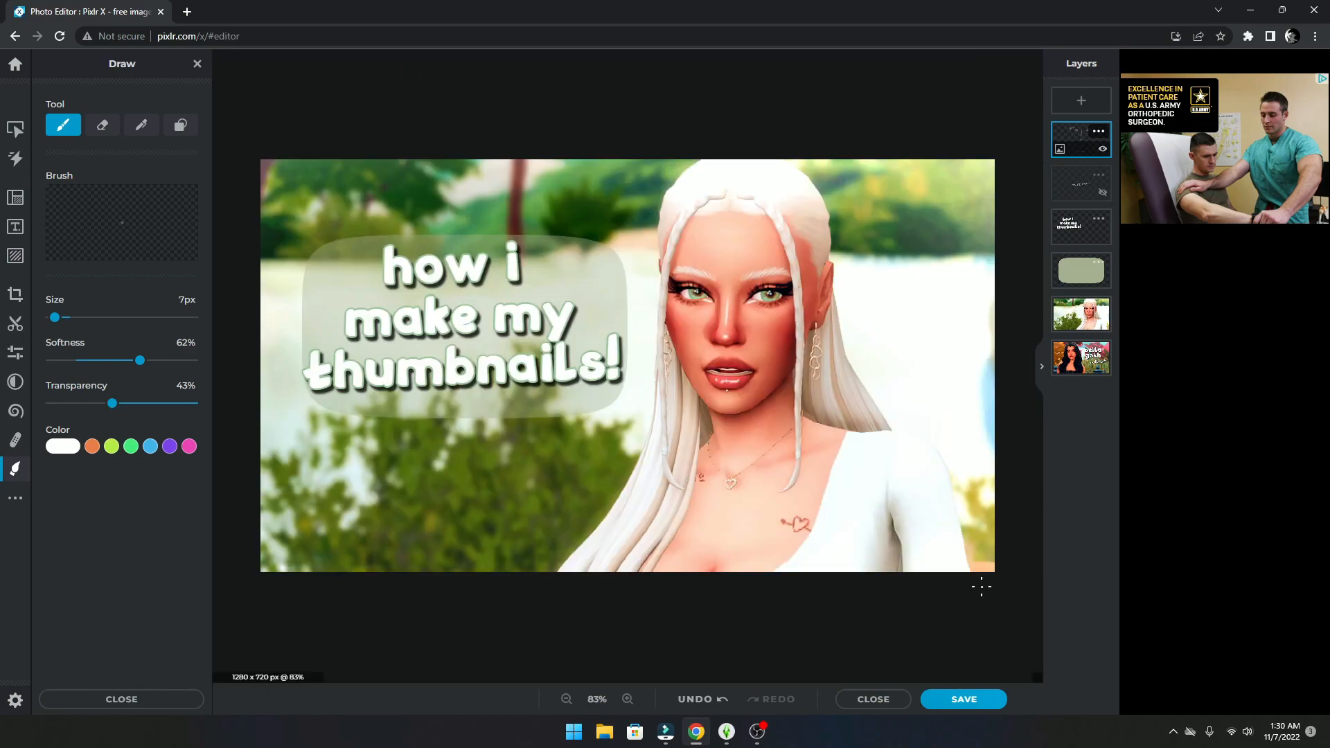
Step: Save the thumbnail as a 1280 x 720 JPG image at 100% quality
{"action": "left_click", "coordinate": [999, 701]}
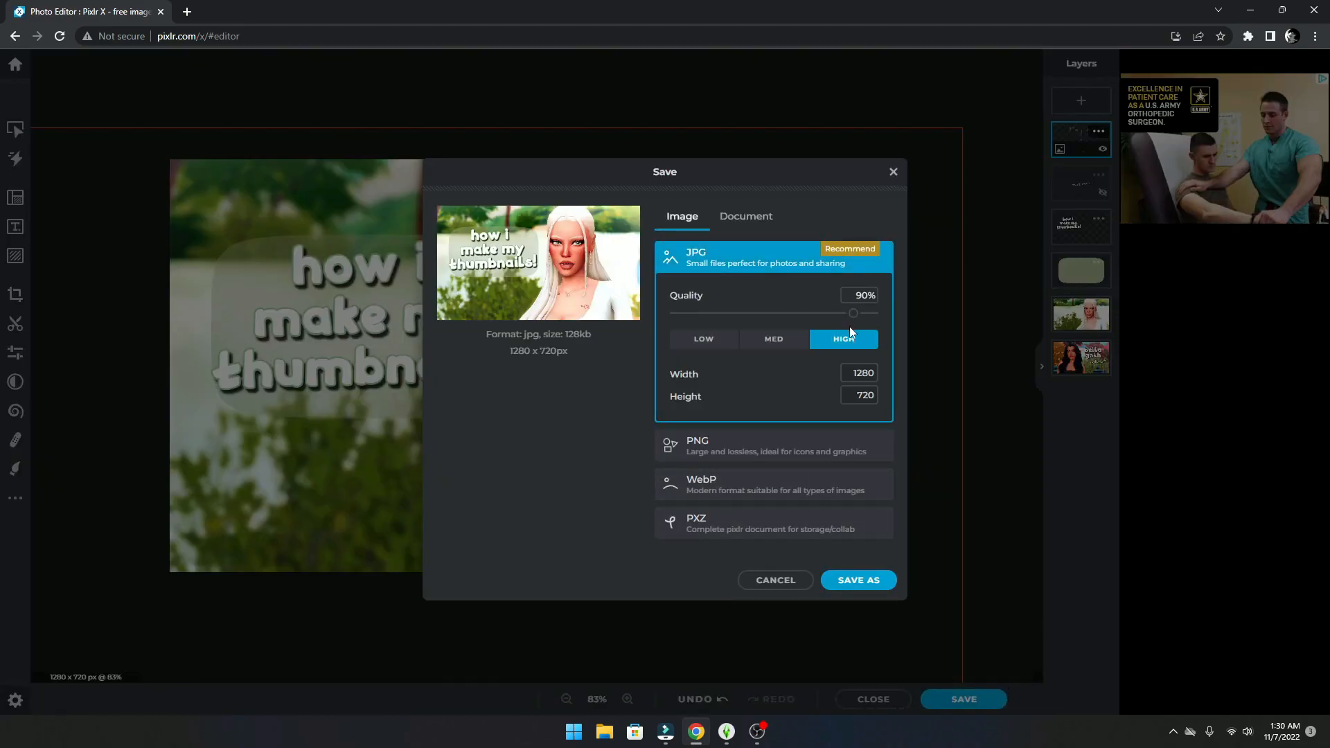
{"action": "left_click_drag", "start_coordinate": [854, 313], "coordinate": [891, 313]}
{"action": "left_click", "coordinate": [872, 580]}
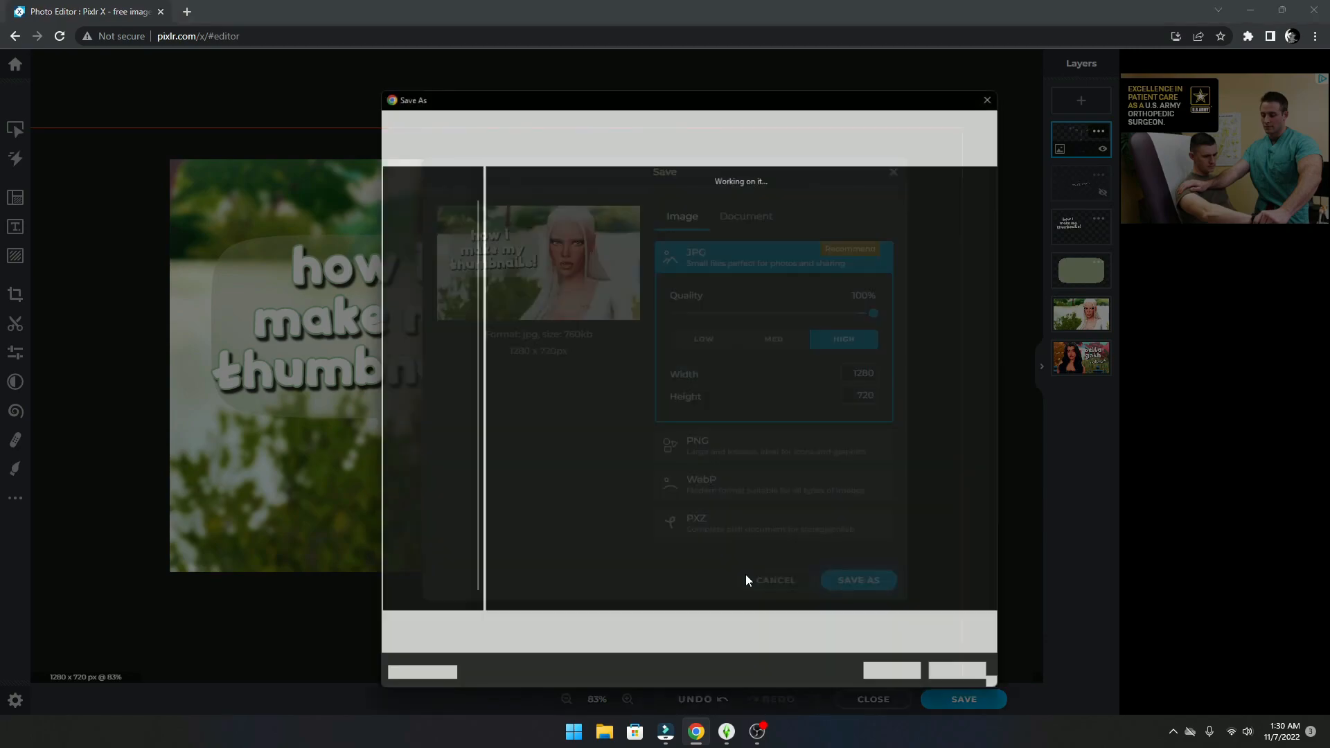
{"action": "left_click", "coordinate": [901, 689]}
{"action": "left_click", "coordinate": [942, 251]}
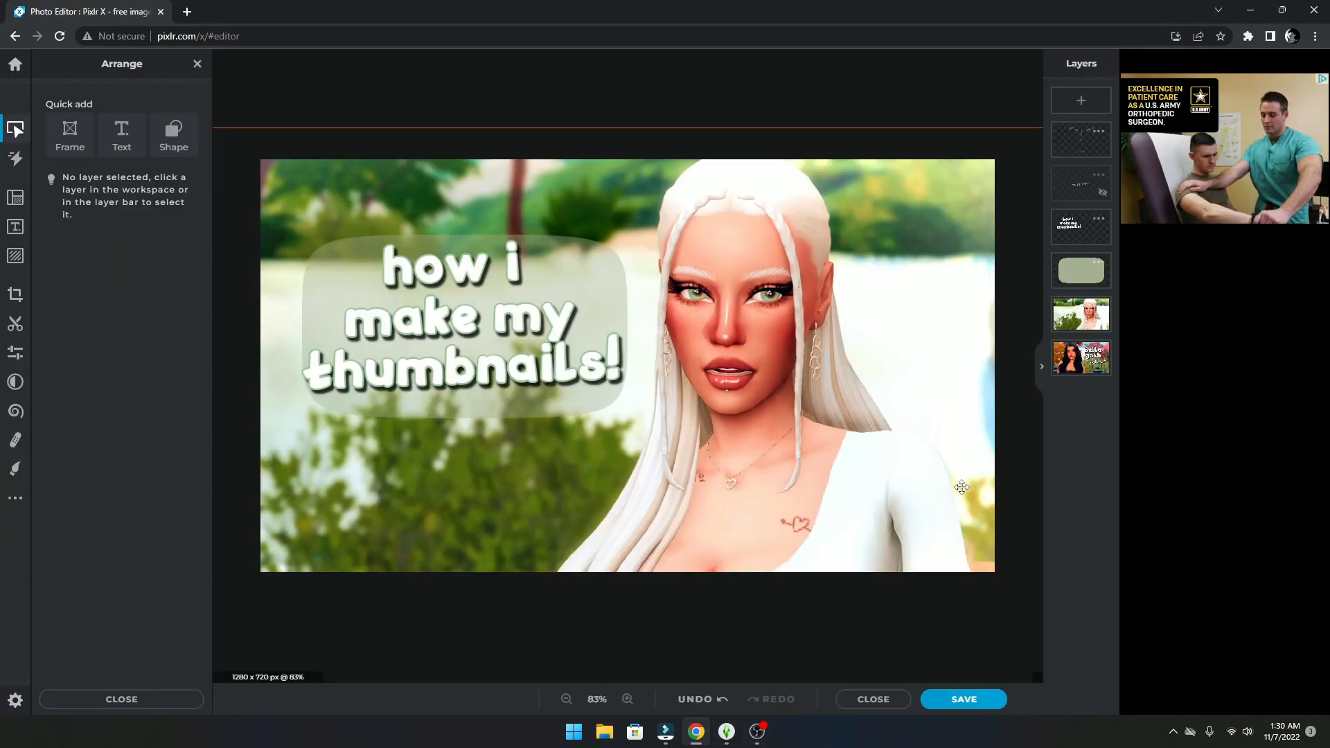